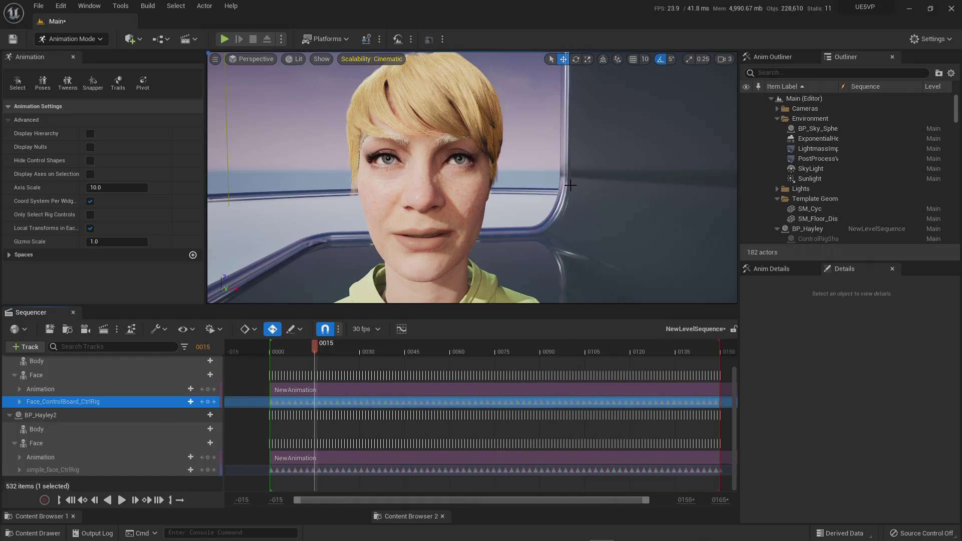
# Examine the blonde MetaHuman's face in the viewport from slightly different distances and angles
pyautogui.moveTo(473, 205); pyautogui.dragTo(451, 200, button='right')
pyautogui.press('s')
pyautogui.press('w')
pyautogui.moveTo(436, 234); pyautogui.dragTo(429, 235, button='right')
pyautogui.press('w')
pyautogui.press('d')
pyautogui.moveTo(475, 204); pyautogui.dragTo(474, 204, button='right')
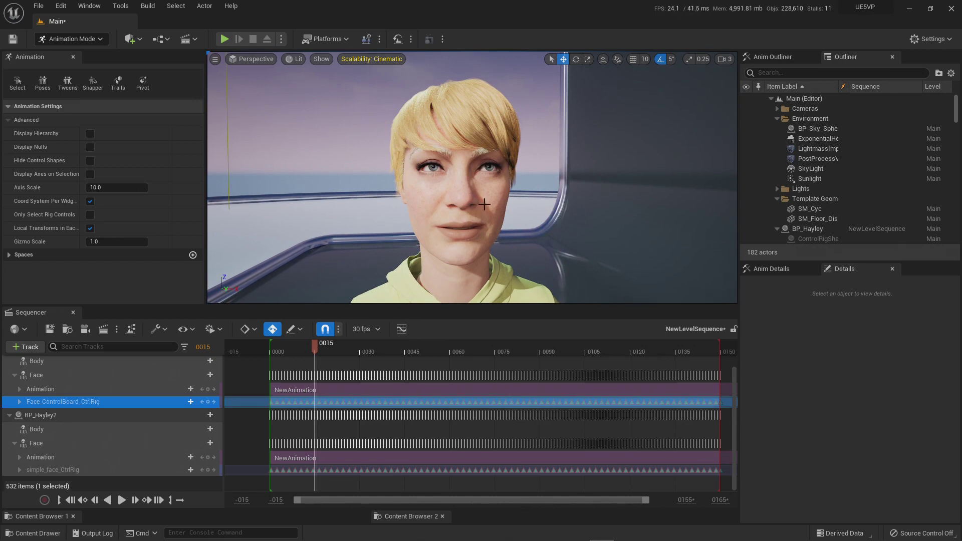
pyautogui.moveTo(484, 204); pyautogui.dragTo(484, 204, button='right')
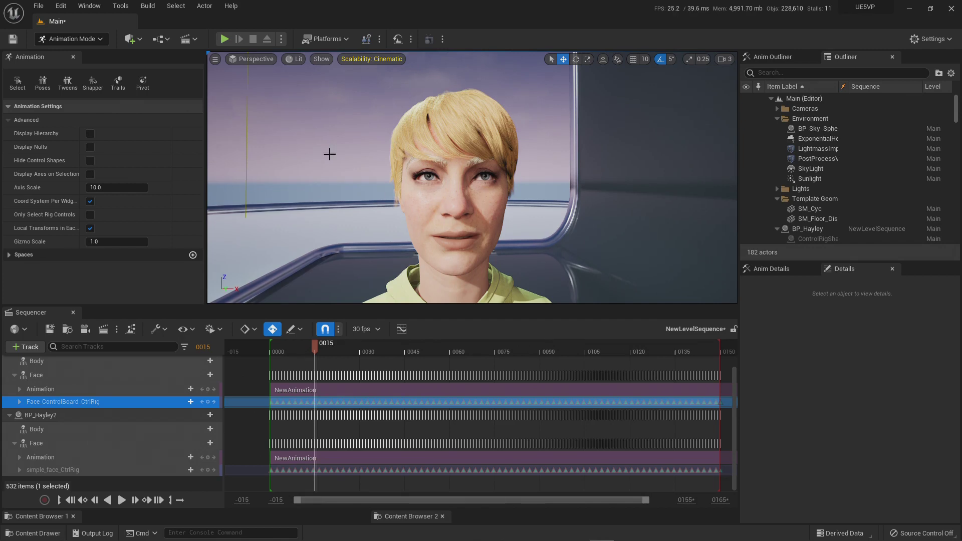
# Open Quixel Bridge and show the My MetaHumans collection
pyautogui.click(140, 41)
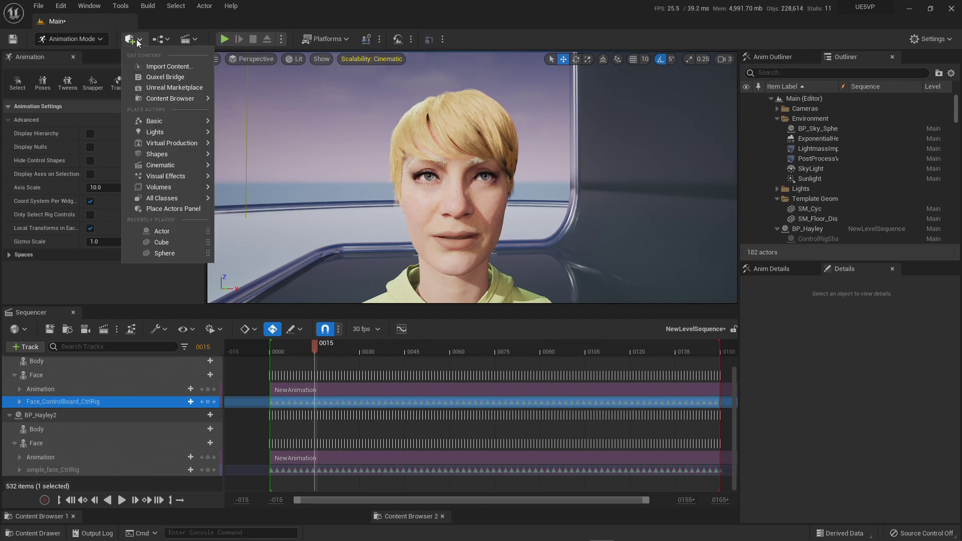
pyautogui.click(168, 78)
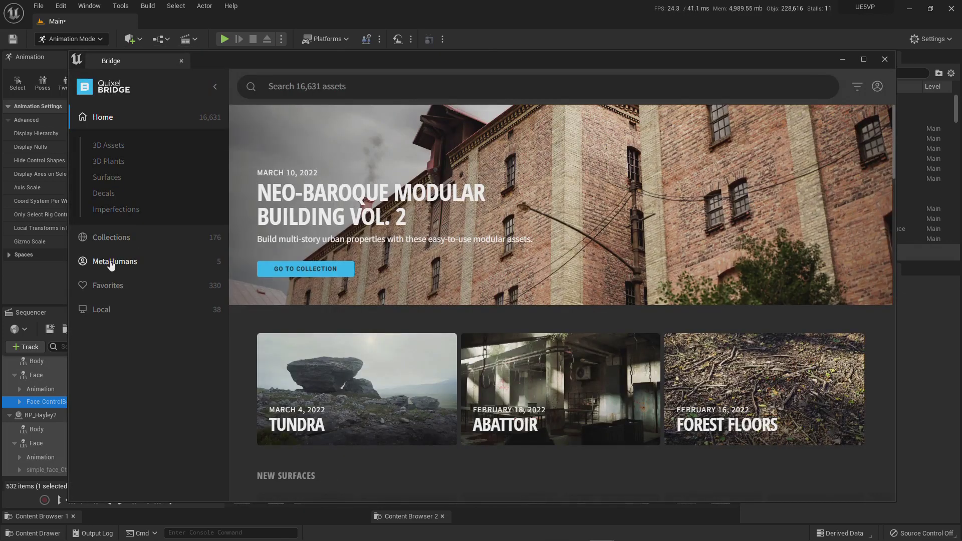
pyautogui.click(118, 262)
pyautogui.click(125, 210)
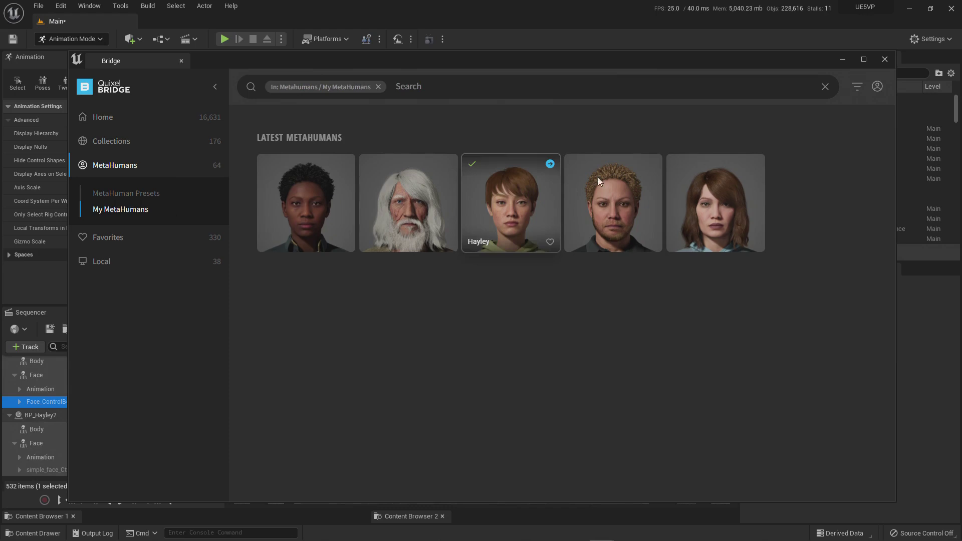
# Try downloading the Damari MetaHuman, cancel the download and close Quixel Bridge
pyautogui.click(653, 164)
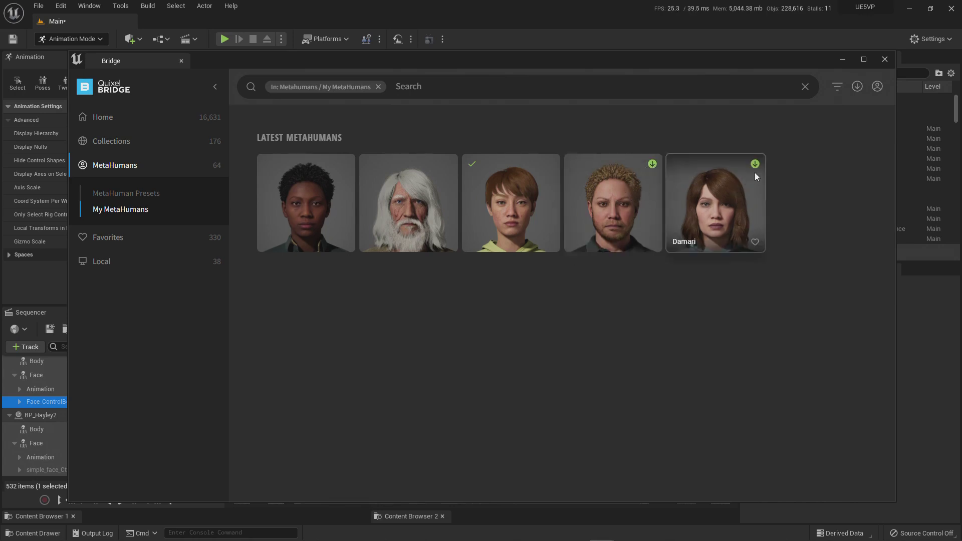
pyautogui.click(755, 164)
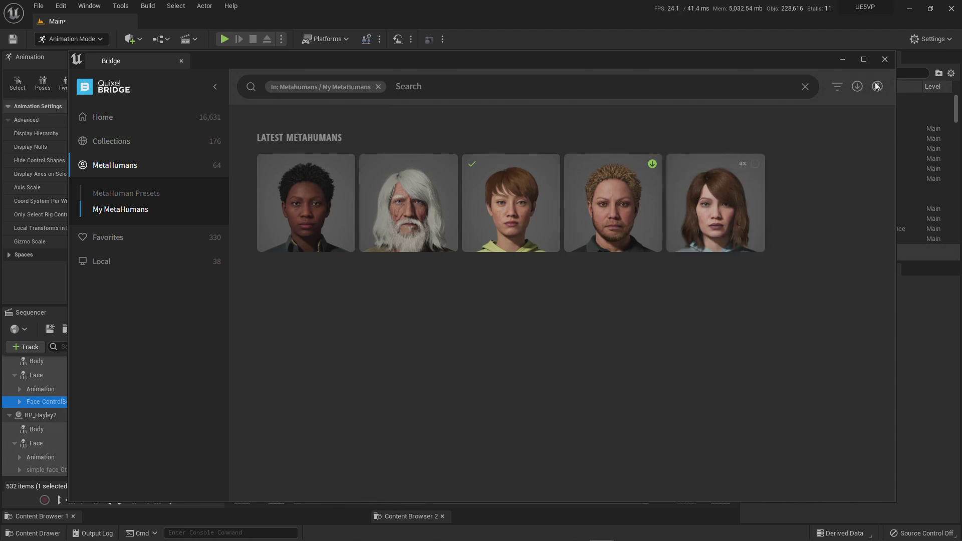
pyautogui.click(756, 164)
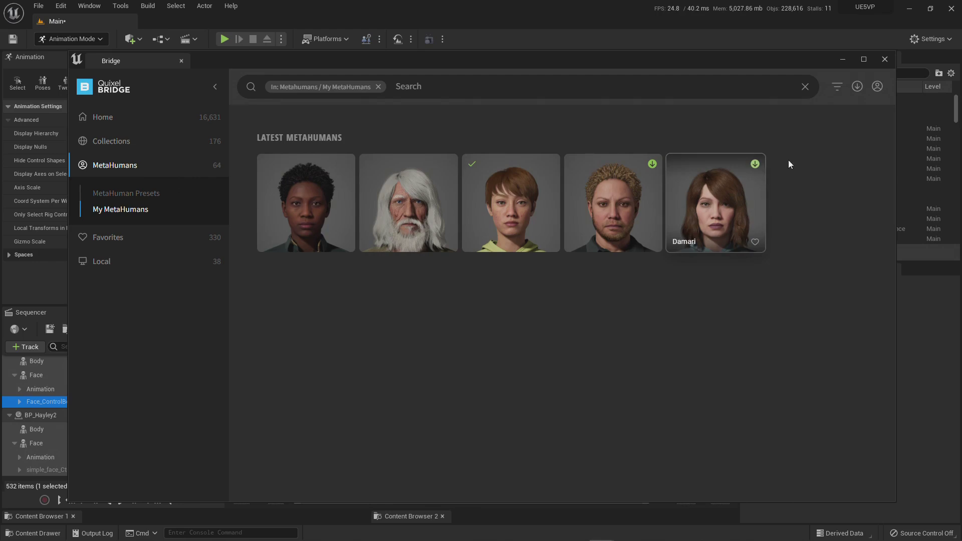
pyautogui.click(885, 59)
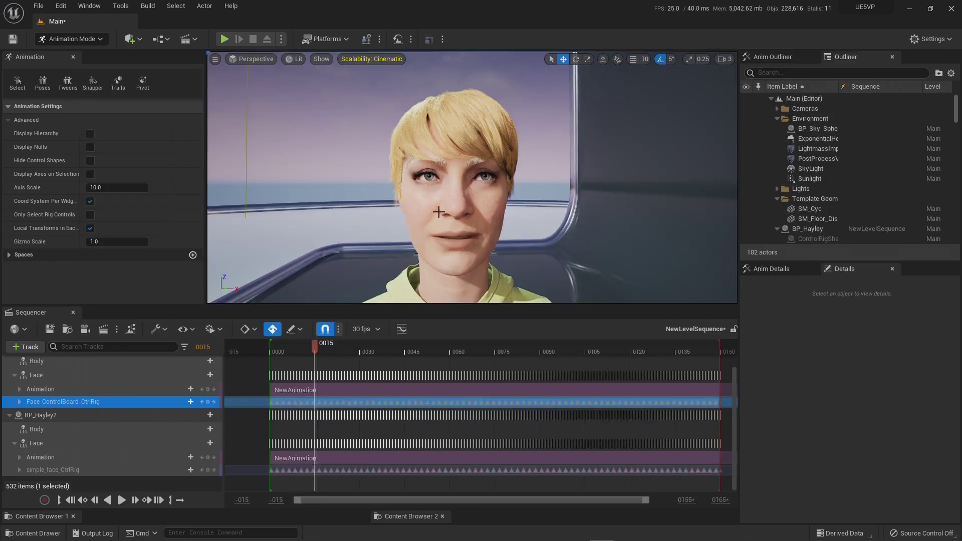
# Switch to the browser to view the Feeding_Wolves YouTube channel, and return to Unreal Editor
pyautogui.moveTo(479, 204)
pyautogui.mouseDown(button='right')
pyautogui.moveTo(464, 204)
pyautogui.moveTo(472, 205)
pyautogui.mouseUp(button='right')
pyautogui.moveTo(413, 182); pyautogui.dragTo(409, 178)
pyautogui.hotkey('alt', 'Tab')
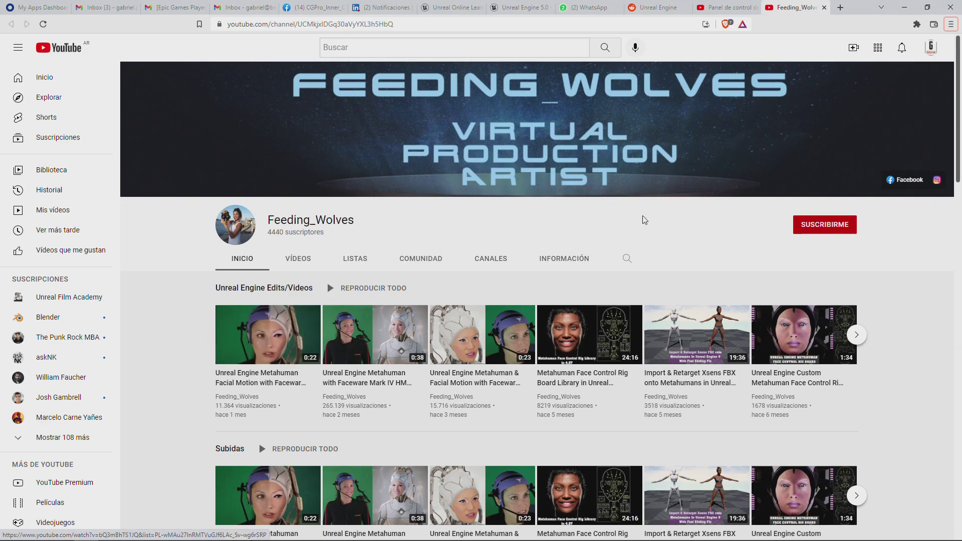
pyautogui.click(904, 8)
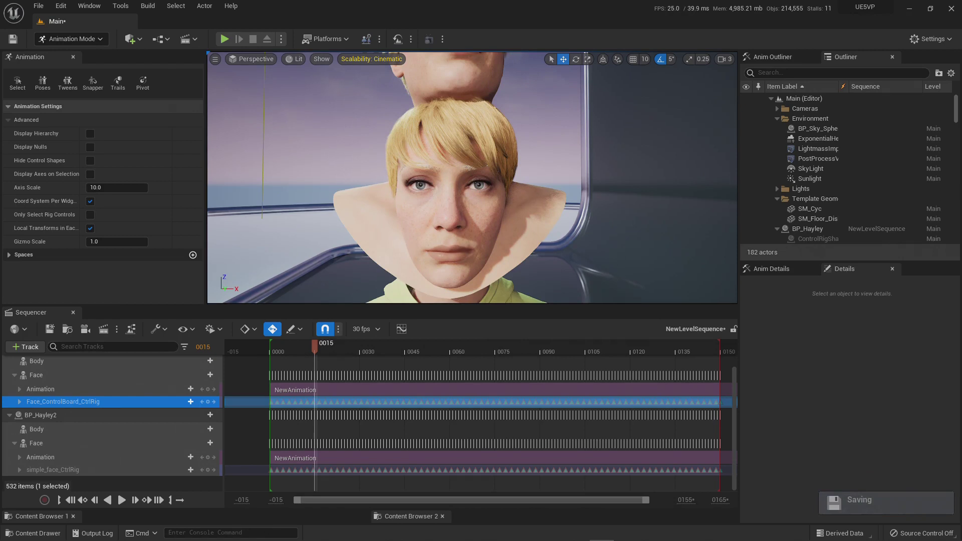
# Turn off the LLink Face Head option on both BP_Hayley2 and BP_Hayley
pyautogui.click(489, 89)
pyautogui.click(846, 463)
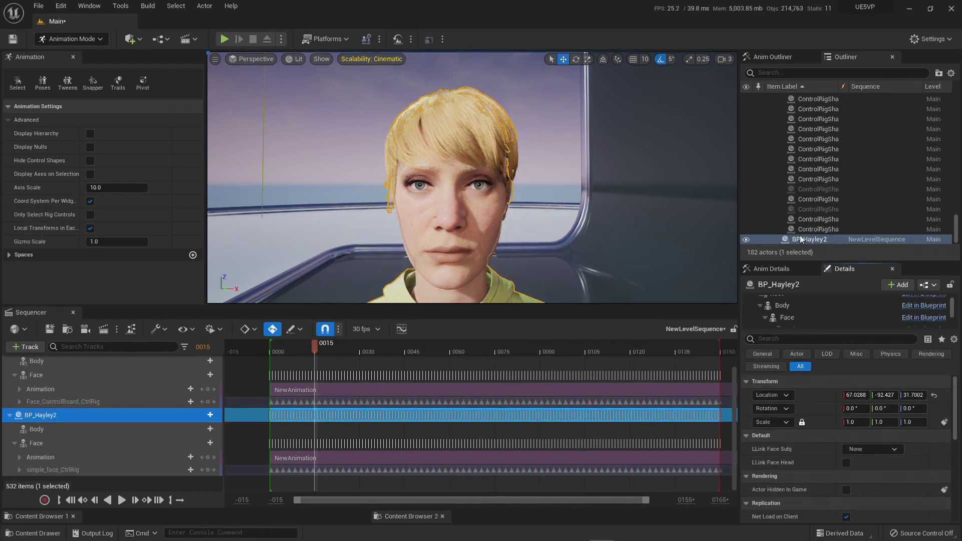
pyautogui.moveTo(956, 224); pyautogui.dragTo(958, 118)
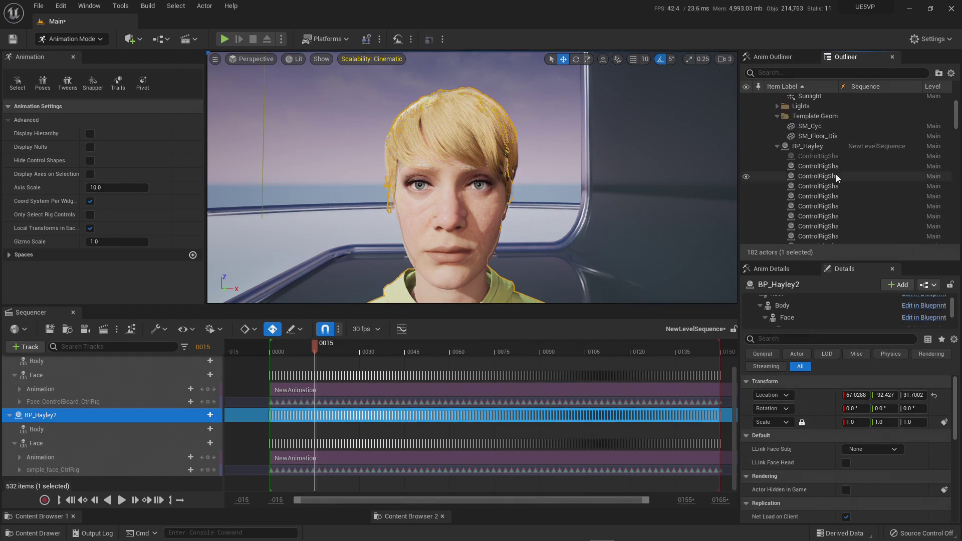
pyautogui.click(778, 146)
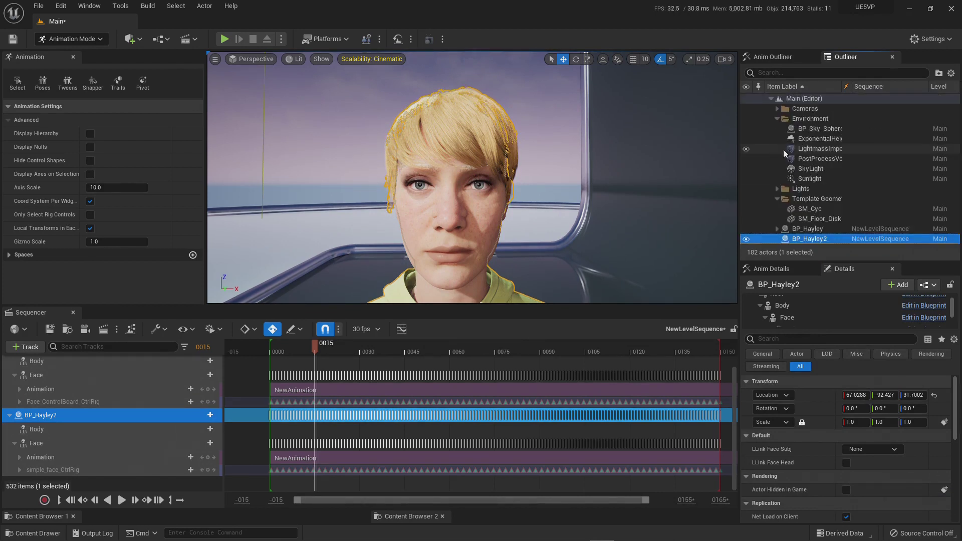
pyautogui.click(809, 229)
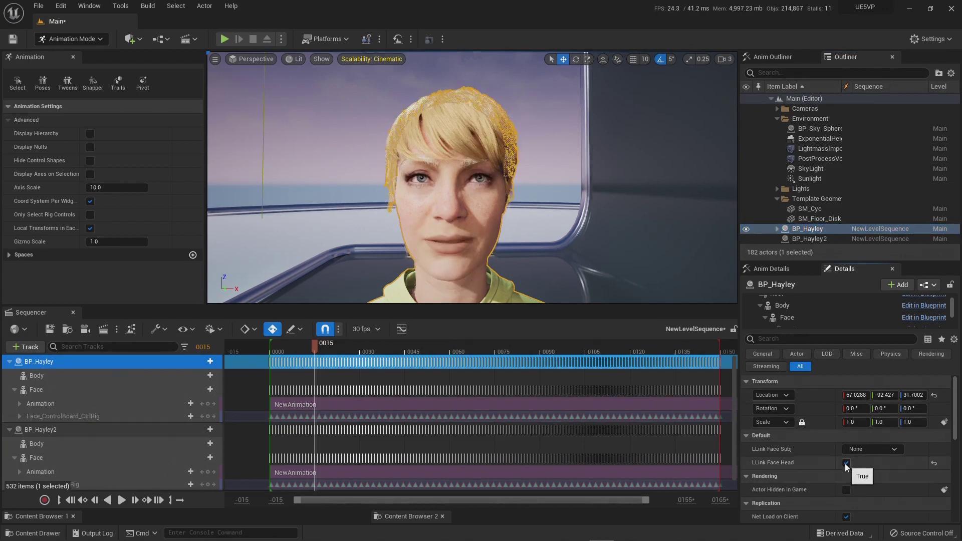
# Scrub the sequence to frame 100 and compare the locations of BP_Hayley2 and BP_Hayley
pyautogui.moveTo(320, 345); pyautogui.dragTo(575, 345)
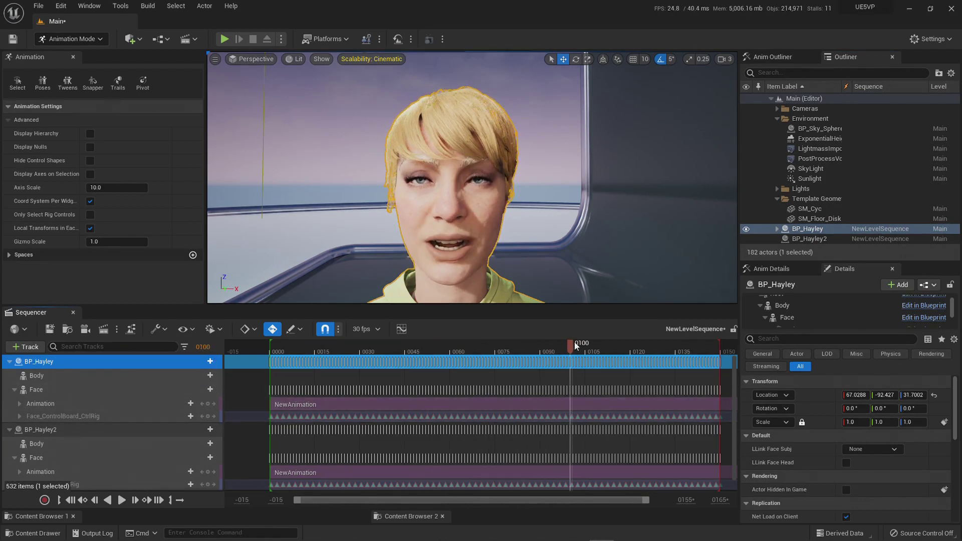
pyautogui.click(810, 239)
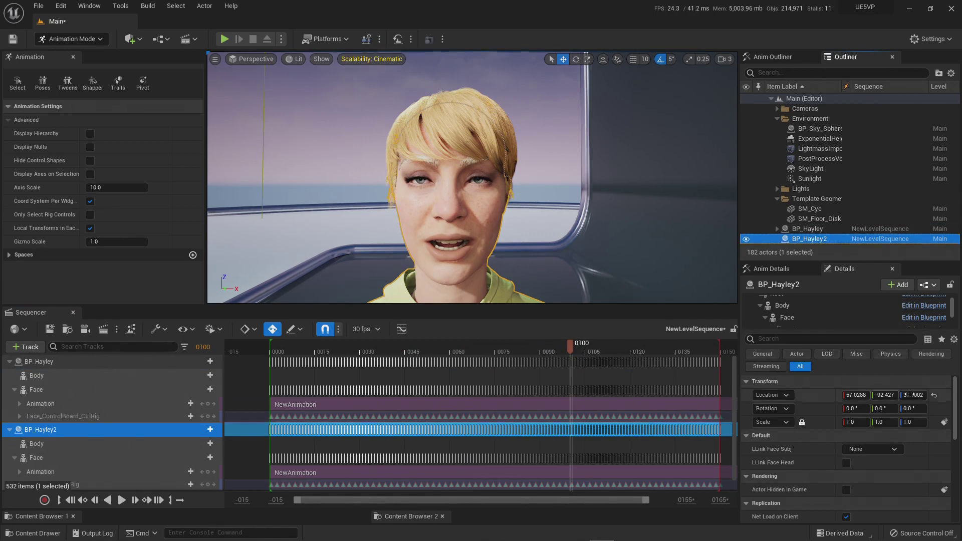
pyautogui.click(810, 229)
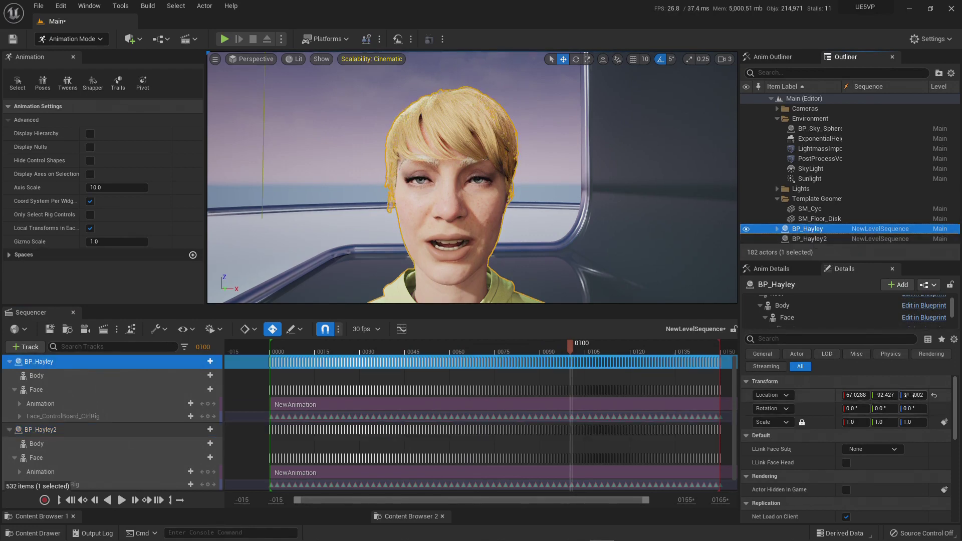
pyautogui.click(809, 239)
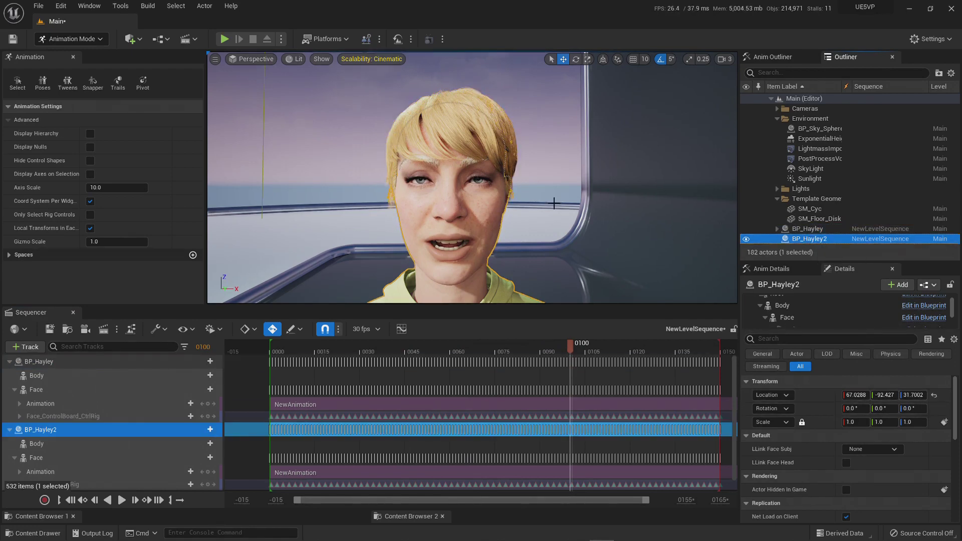
# Try moving BP_Hayley2 about 16 units along the X axis, and undo the move
pyautogui.moveTo(516, 220); pyautogui.dragTo(485, 273, button='right')
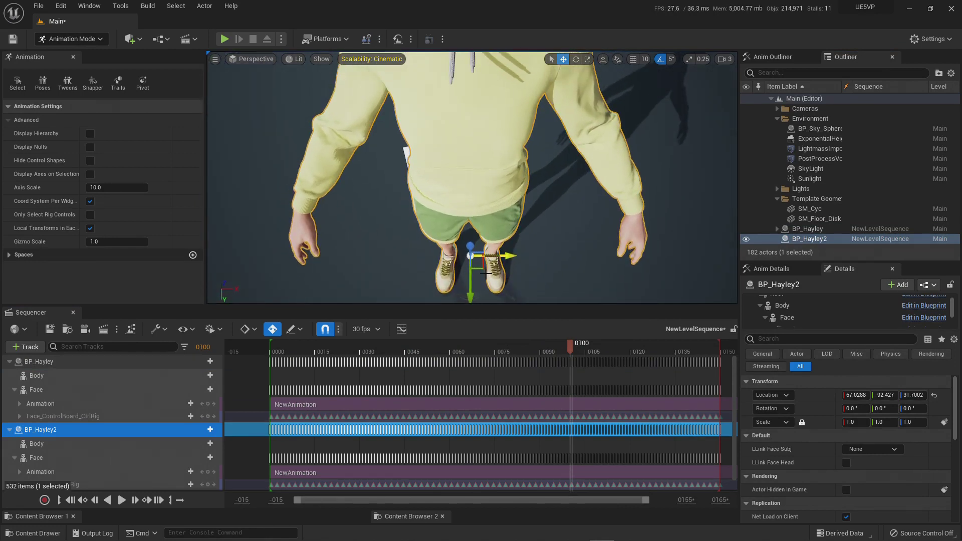
pyautogui.moveTo(510, 256); pyautogui.dragTo(545, 258)
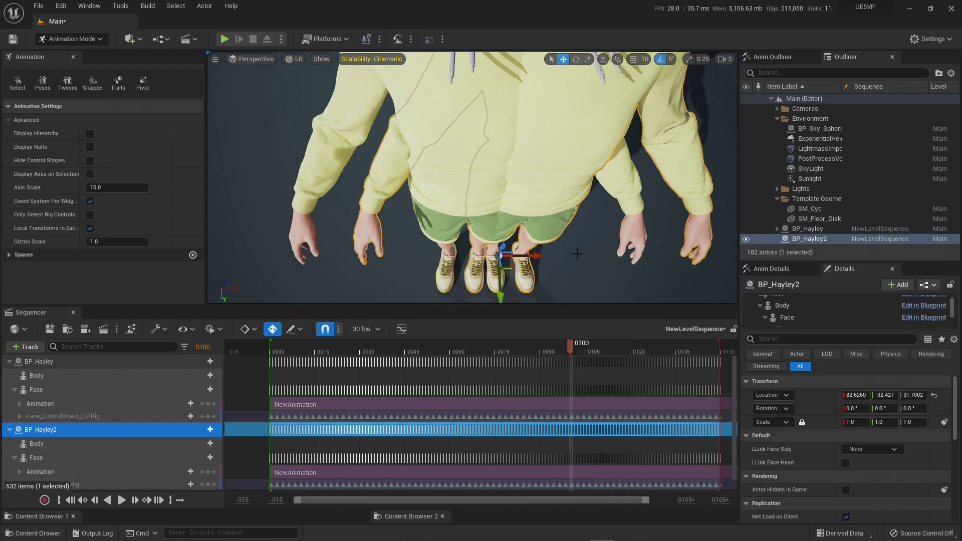
pyautogui.hotkey('ctrl', 'z')
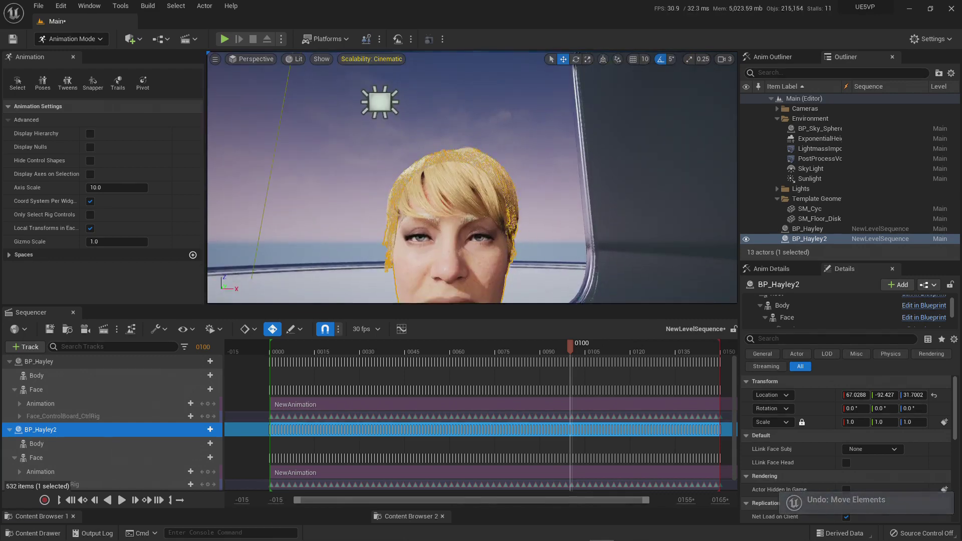
pyautogui.moveTo(473, 200); pyautogui.dragTo(519, 228, button='right')
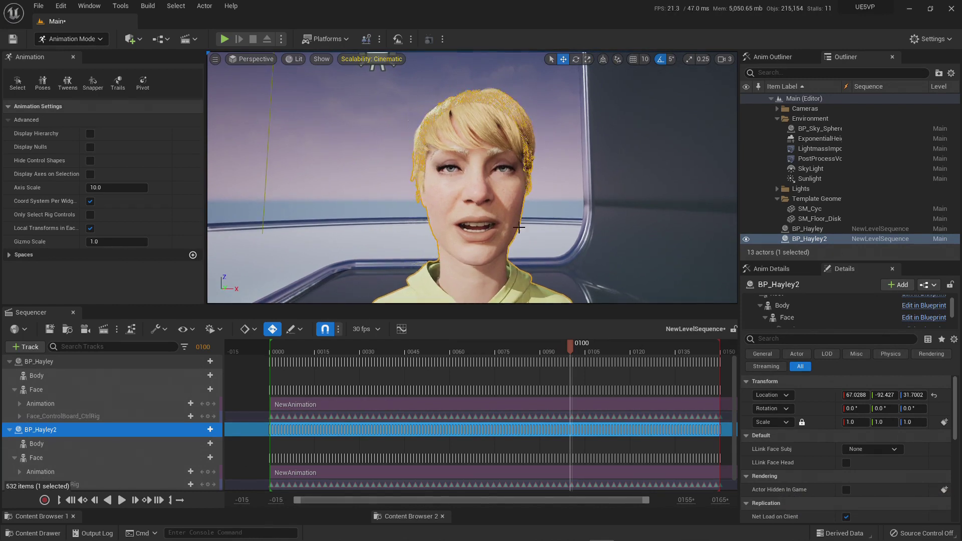
# Select BP_Hayley's Face_ControlBoard_CtrlRig track and check the face control rig assets in the content browser
pyautogui.scroll(-1, 399, 460)
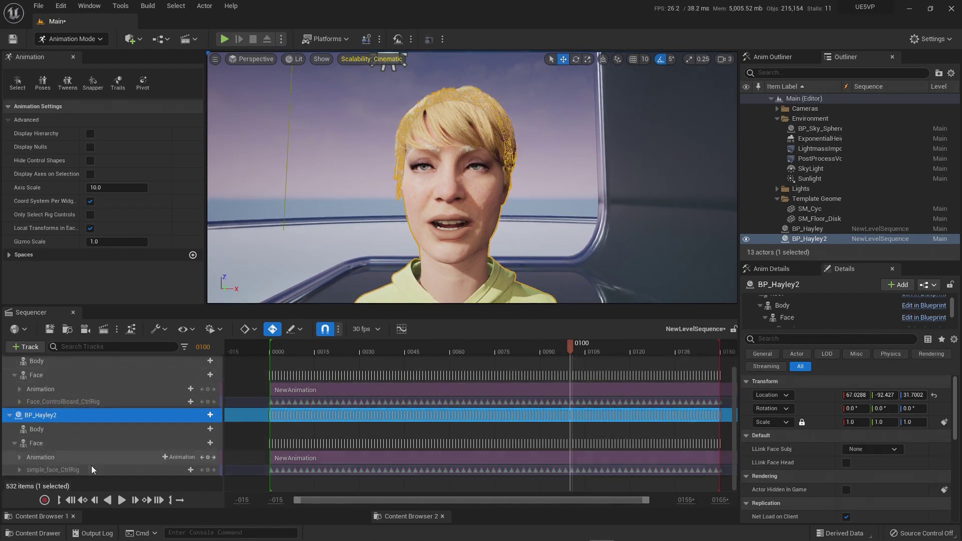
pyautogui.click(71, 403)
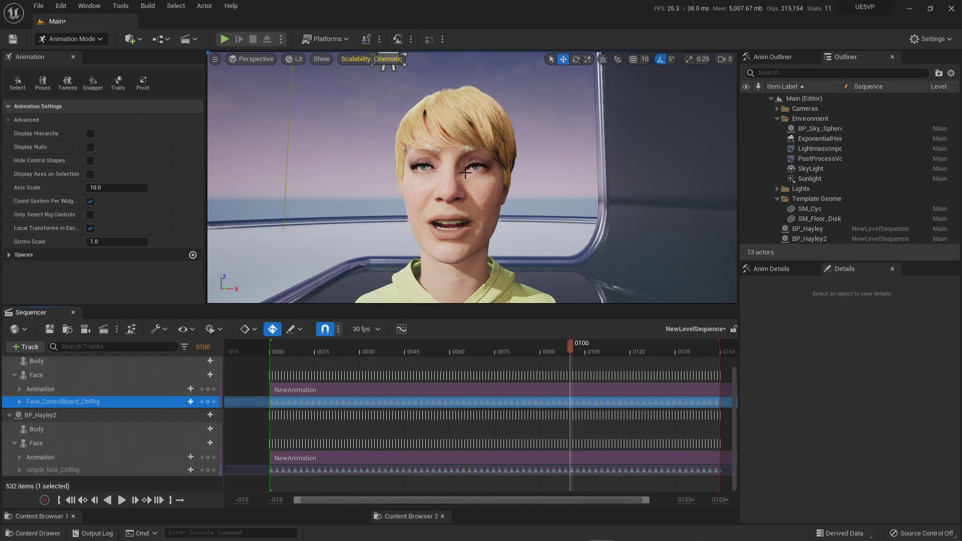
pyautogui.keyDown('alt'); pyautogui.moveTo(498, 182); pyautogui.dragTo(516, 180); pyautogui.keyUp('alt')
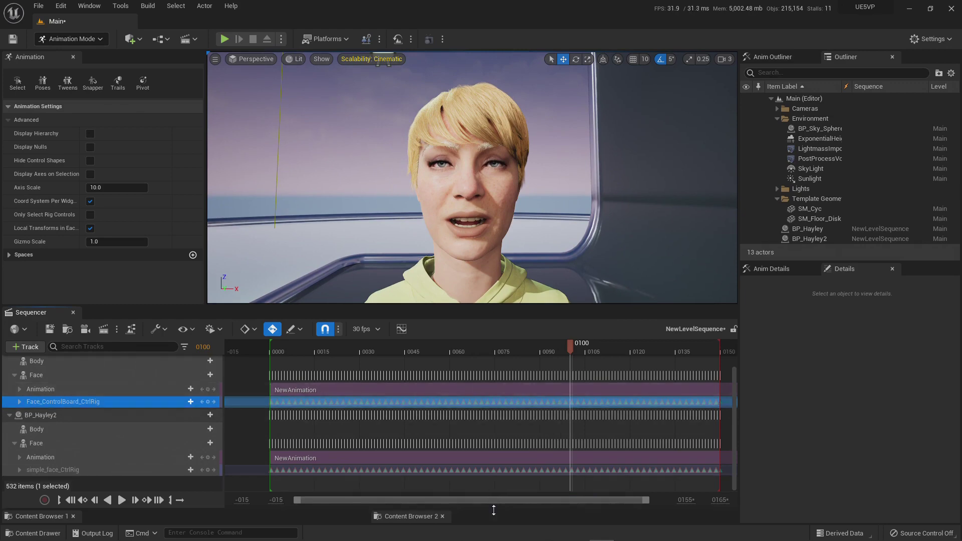
pyautogui.moveTo(494, 510); pyautogui.dragTo(509, 321)
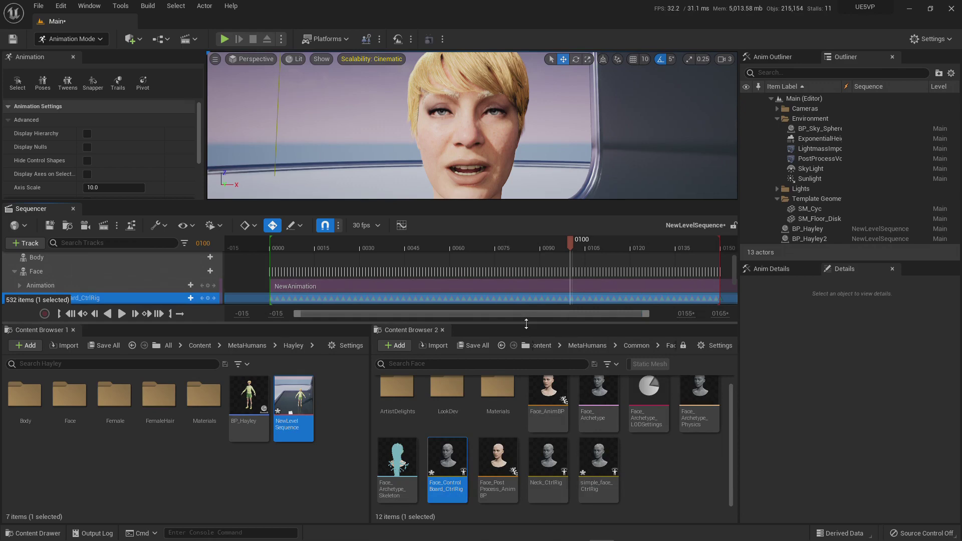
pyautogui.moveTo(526, 325); pyautogui.dragTo(499, 510)
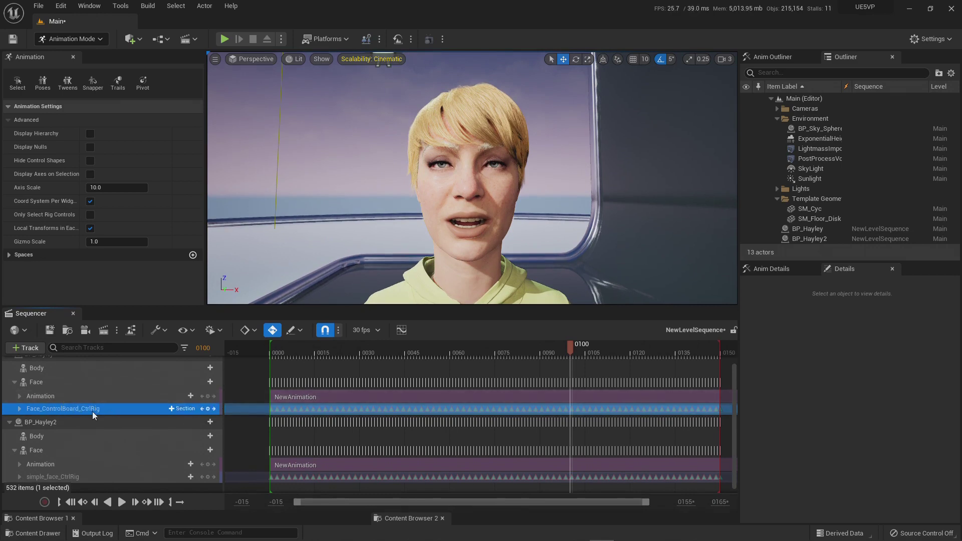
# Unmute BP_Hayley's Face_ControlBoard_CtrlRig track and scrub the sequence to frame 23
pyautogui.rightClick(66, 408)
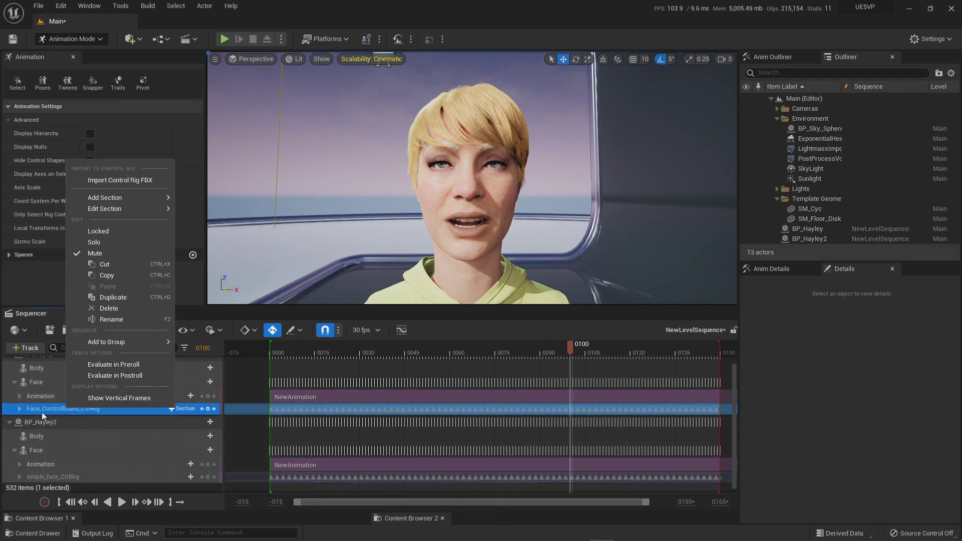
pyautogui.click(95, 252)
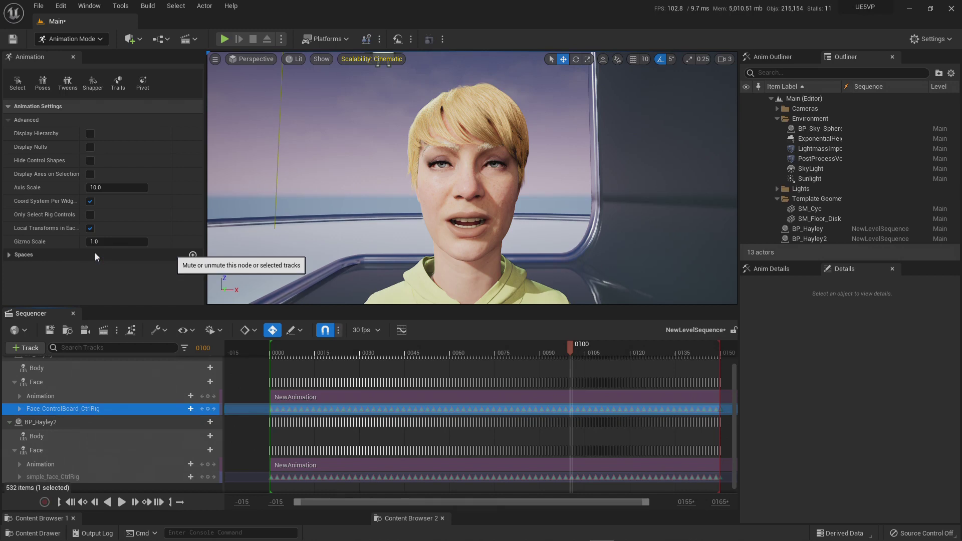
pyautogui.moveTo(289, 352); pyautogui.dragTo(340, 353)
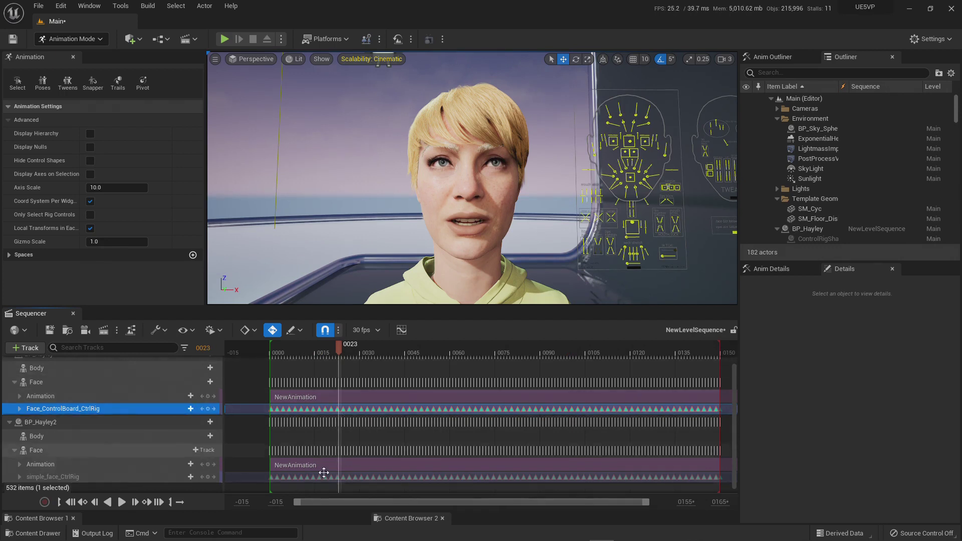
# Scrub the sequence to frame 66 and examine the face control board beside the MetaHuman
pyautogui.scroll(-1, 77, 461)
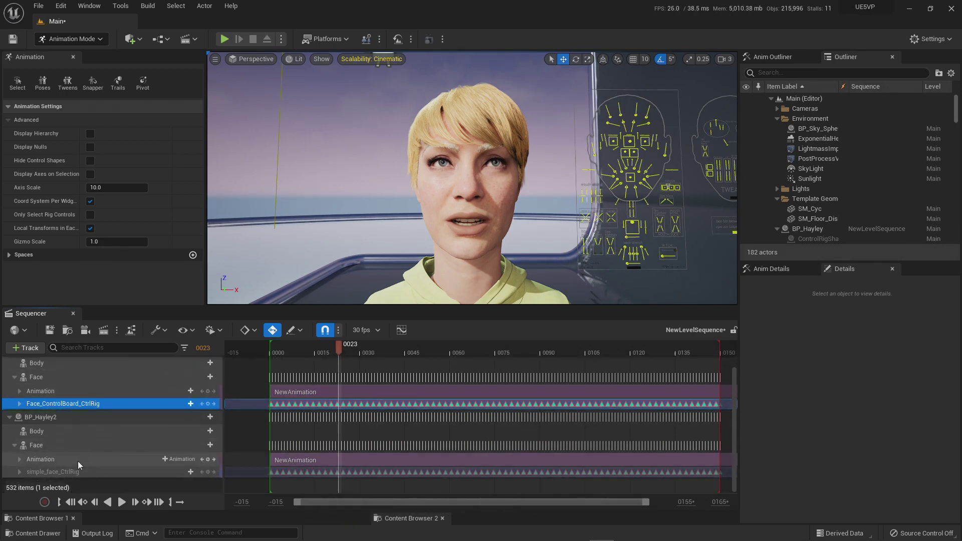
pyautogui.scroll(1, 79, 473)
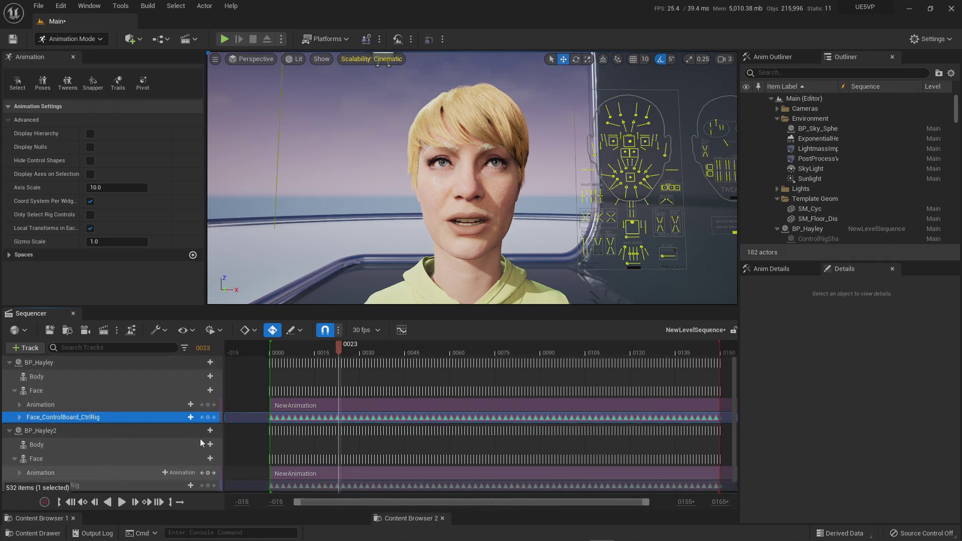
pyautogui.moveTo(337, 347); pyautogui.dragTo(469, 339)
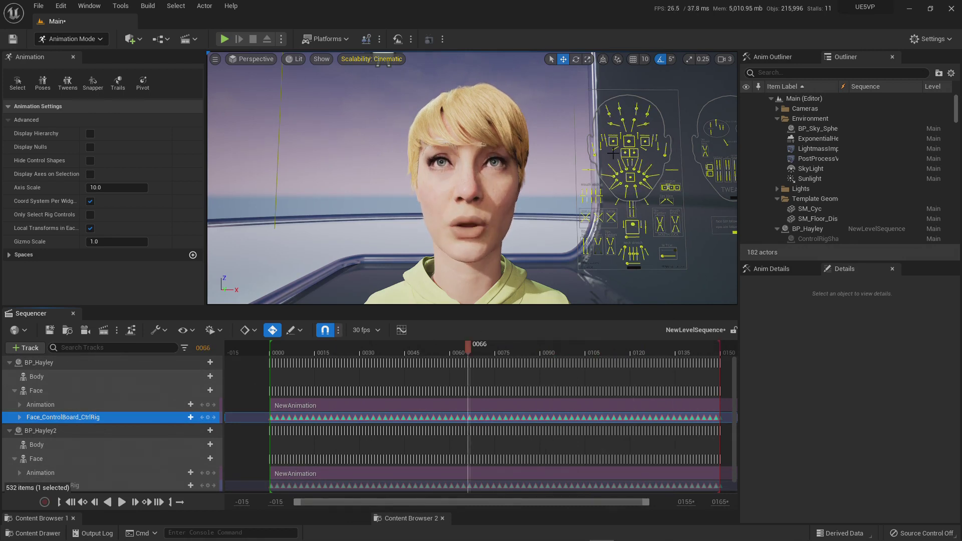
pyautogui.moveTo(584, 152); pyautogui.dragTo(639, 157, button='right')
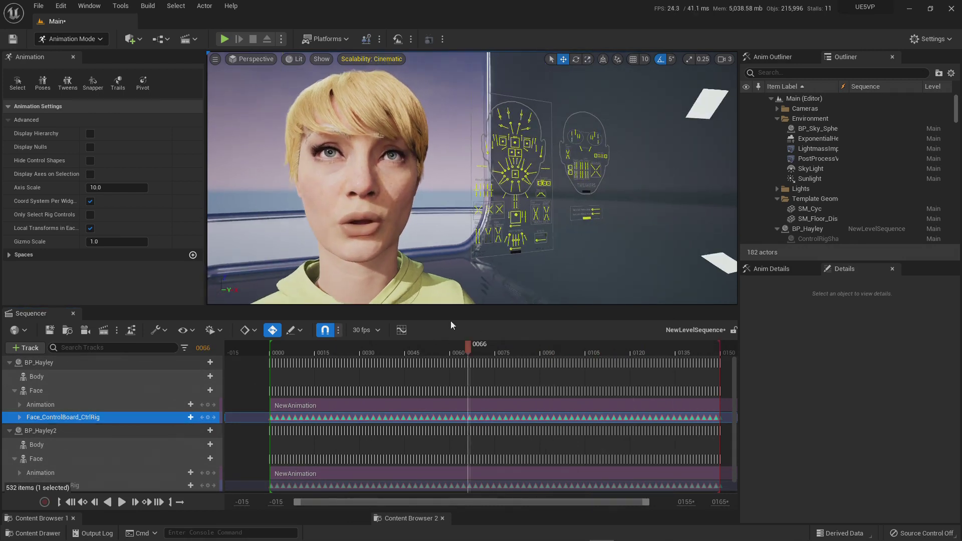
# Play the sequence through to its end, scrub back to frame 34 and view the MetaHuman from the front
pyautogui.moveTo(456, 348); pyautogui.dragTo(651, 363)
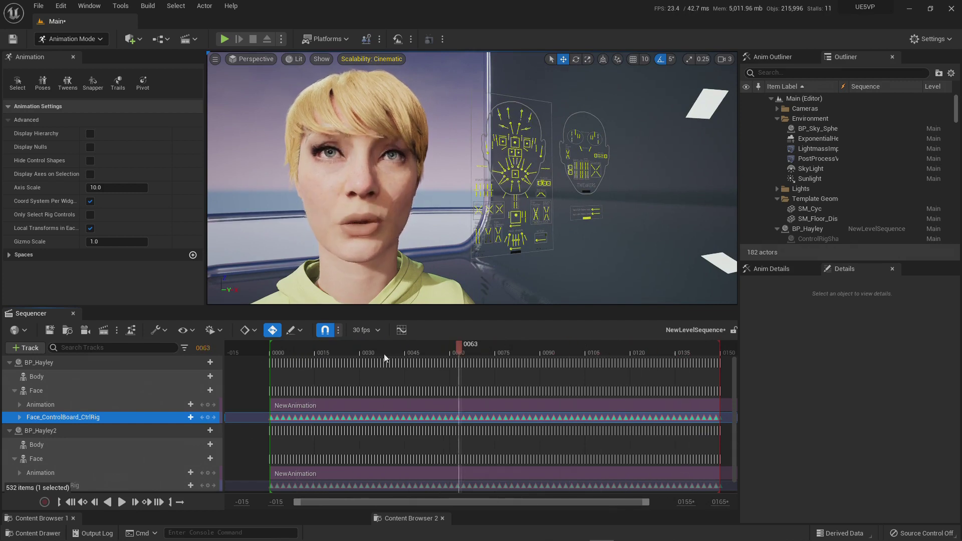
pyautogui.click(312, 349)
pyautogui.press('space')
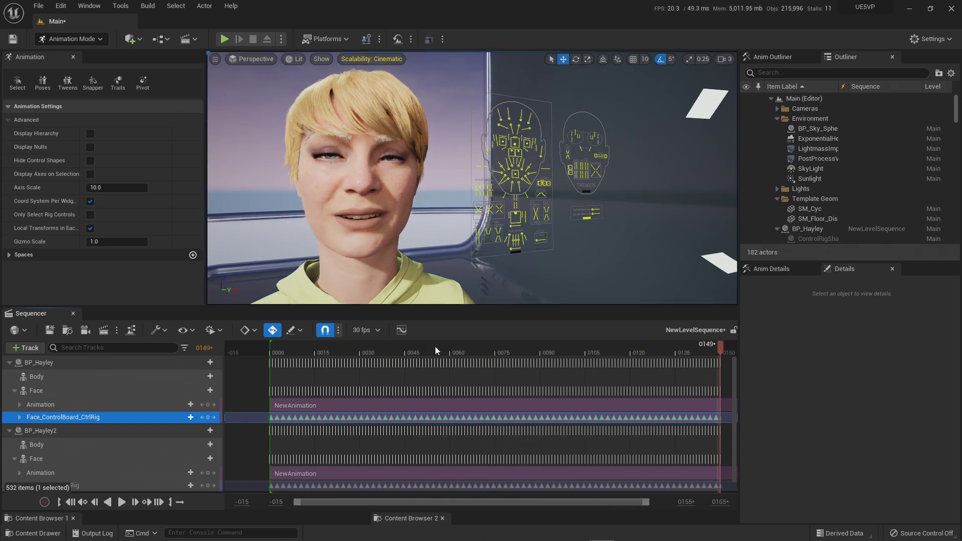
pyautogui.moveTo(376, 348)
pyautogui.mouseDown()
pyautogui.moveTo(314, 342)
pyautogui.moveTo(372, 348)
pyautogui.mouseUp()
pyautogui.keyDown('alt'); pyautogui.moveTo(444, 212); pyautogui.dragTo(541, 212); pyautogui.keyUp('alt')
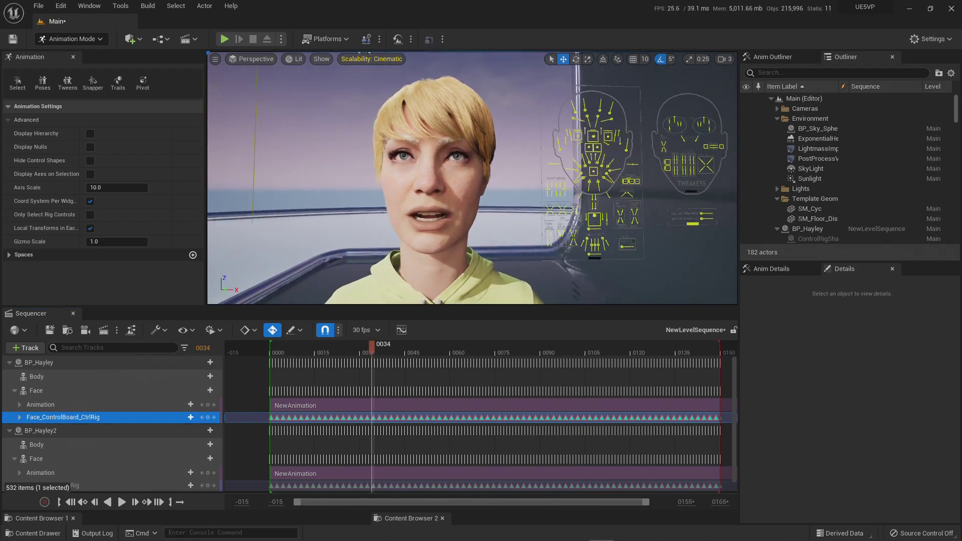
# Mute BP_Hayley's Face_ControlBoard_CtrlRig track, select its Animation track and scrub to frame 31
pyautogui.rightClick(78, 419)
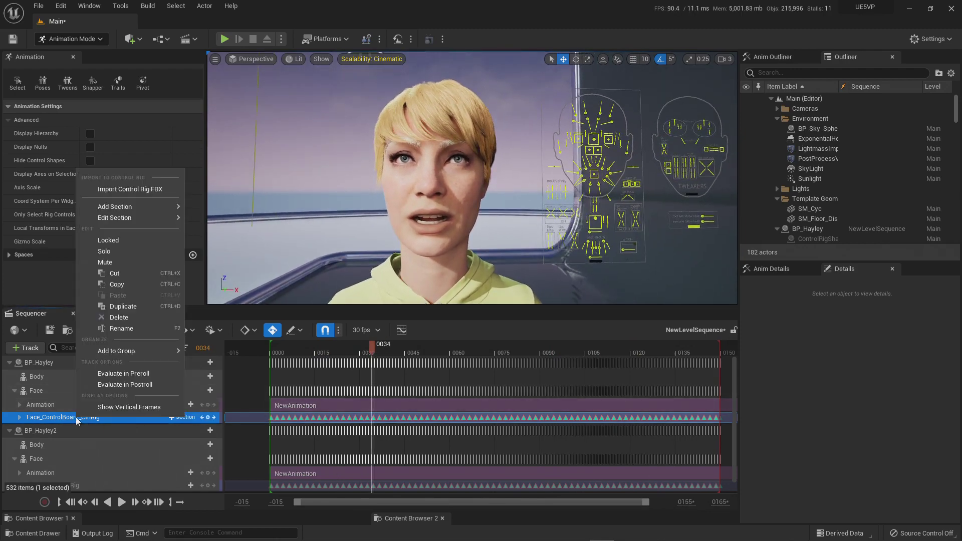
pyautogui.click(122, 262)
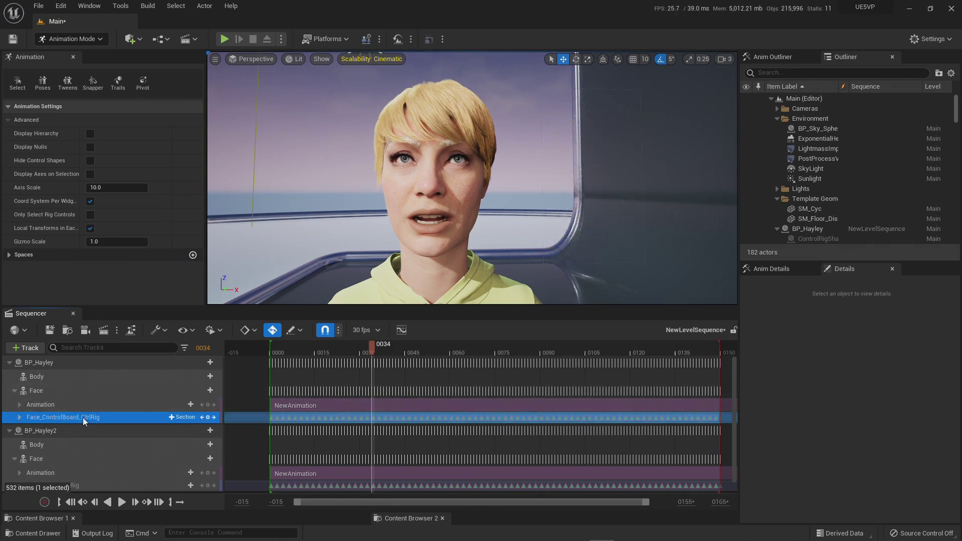
pyautogui.click(48, 406)
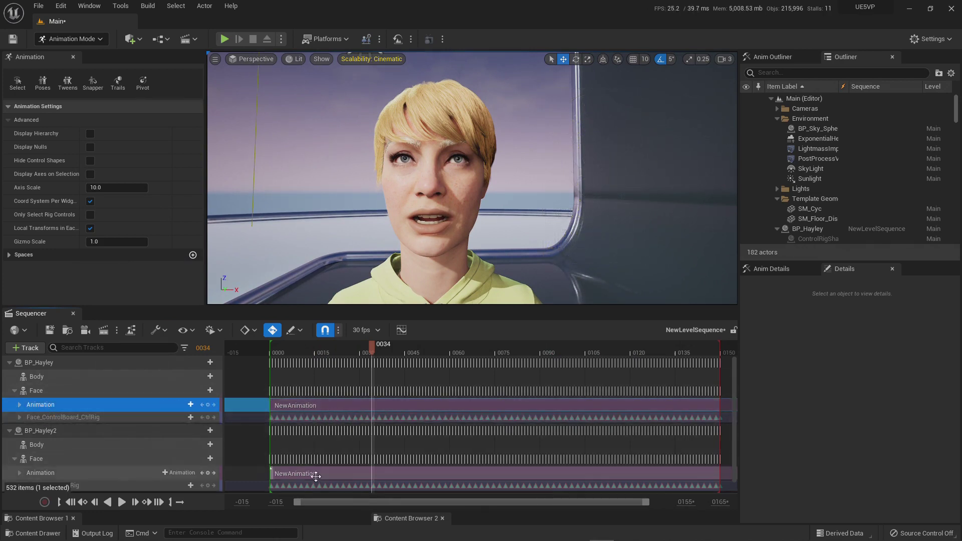
pyautogui.moveTo(408, 346); pyautogui.dragTo(363, 345)
pyautogui.scroll(-1, 80, 469)
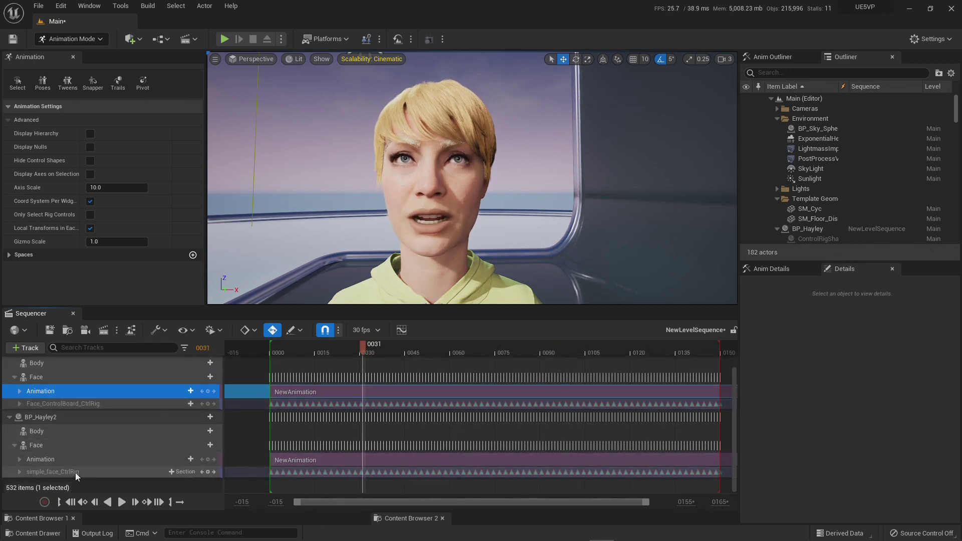
# Unmute BP_Hayley2's simple_face_CtrlRig track and scrub the sequence to frame 64
pyautogui.rightClick(48, 473)
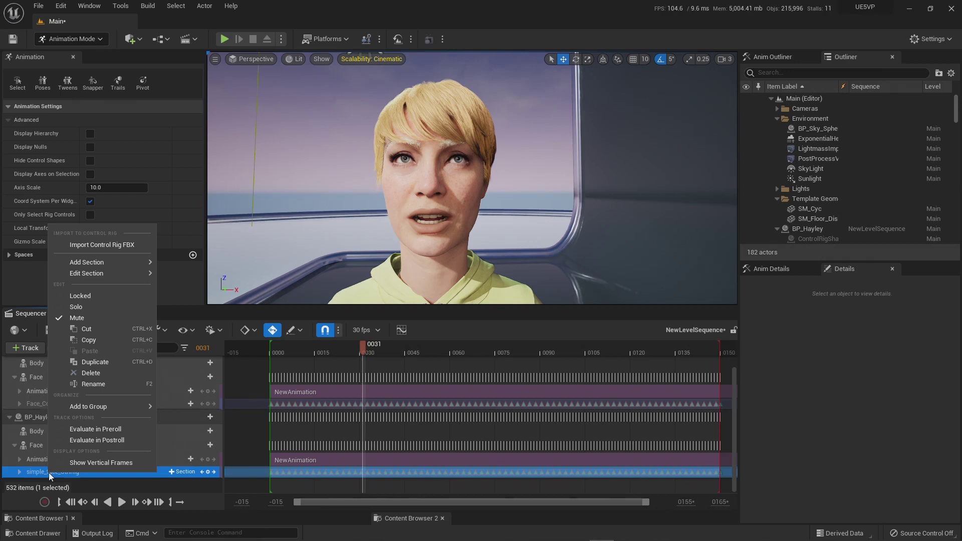
pyautogui.click(76, 317)
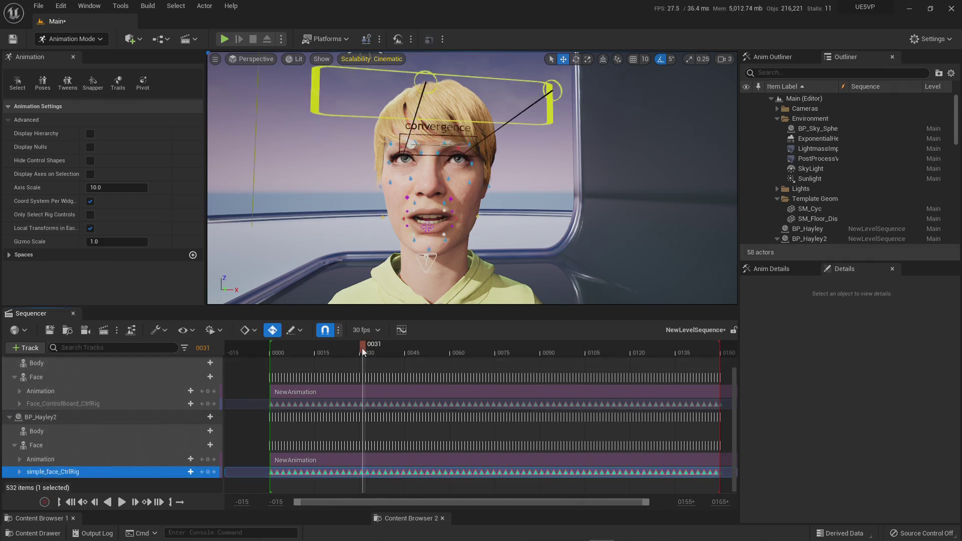
pyautogui.moveTo(362, 348); pyautogui.dragTo(462, 358)
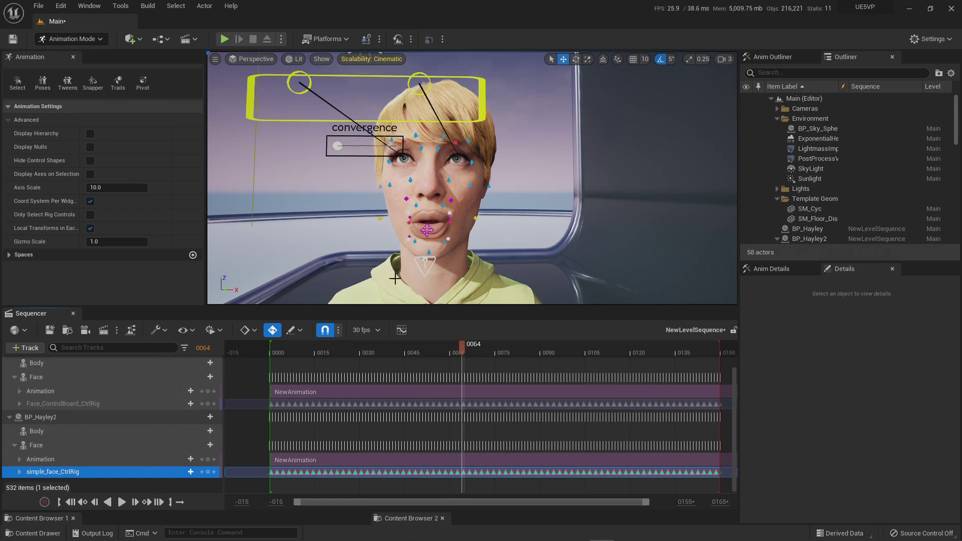
pyautogui.scroll(1, 109, 416)
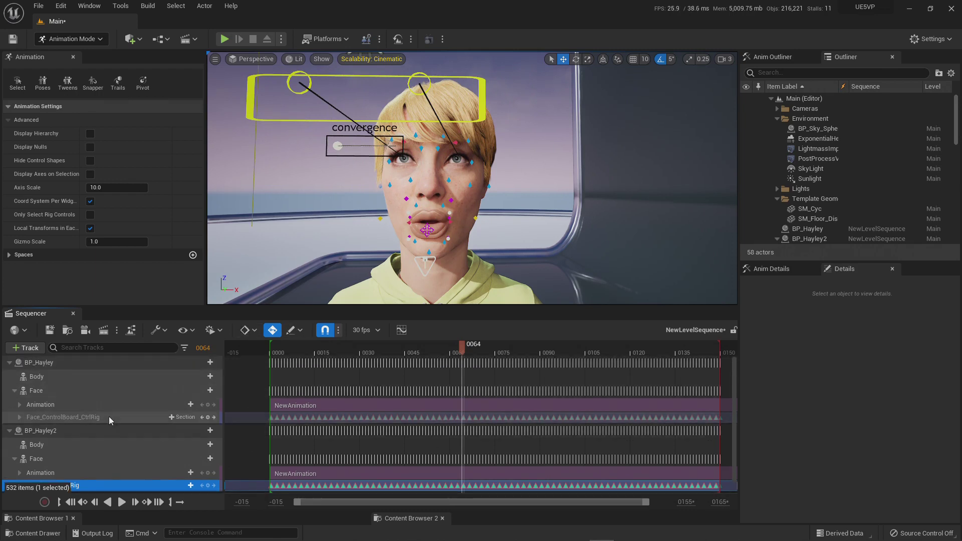
pyautogui.scroll(-1, 109, 417)
pyautogui.scroll(1, 109, 416)
# Hide BP_Hayley to compare BP_Hayley2's mouth shapes up to frame 94, show it again and return to frame 64
pyautogui.moveTo(407, 201); pyautogui.dragTo(434, 176, button='right')
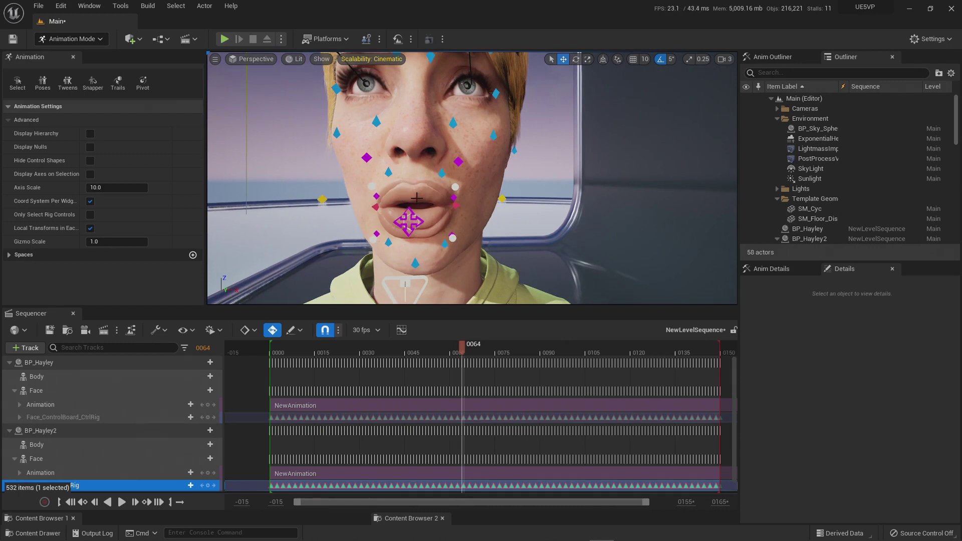
pyautogui.click(40, 362)
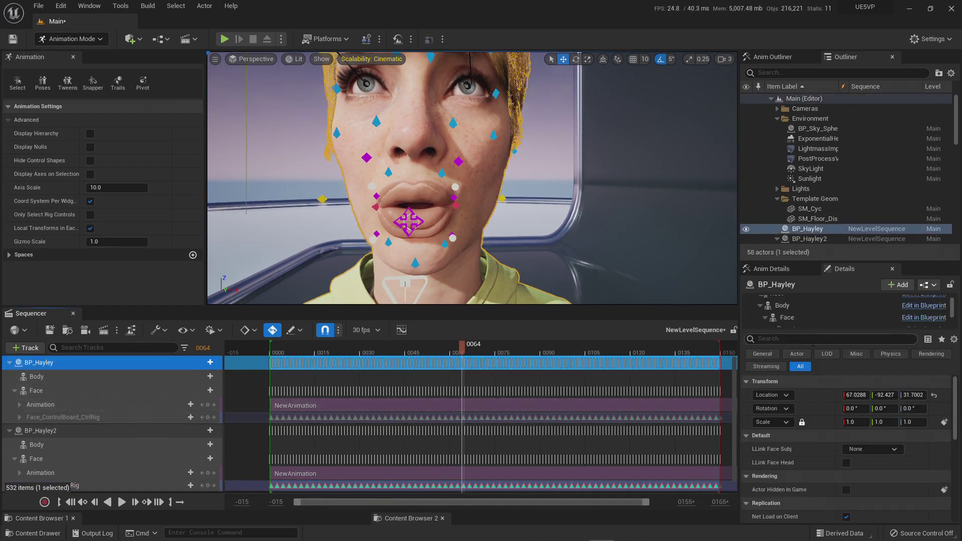
pyautogui.click(747, 231)
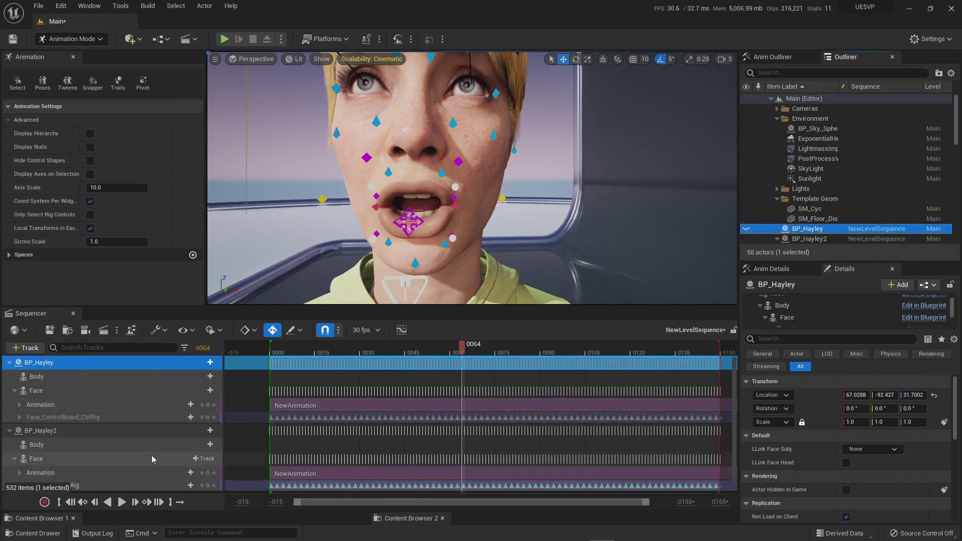
pyautogui.scroll(-1, 126, 458)
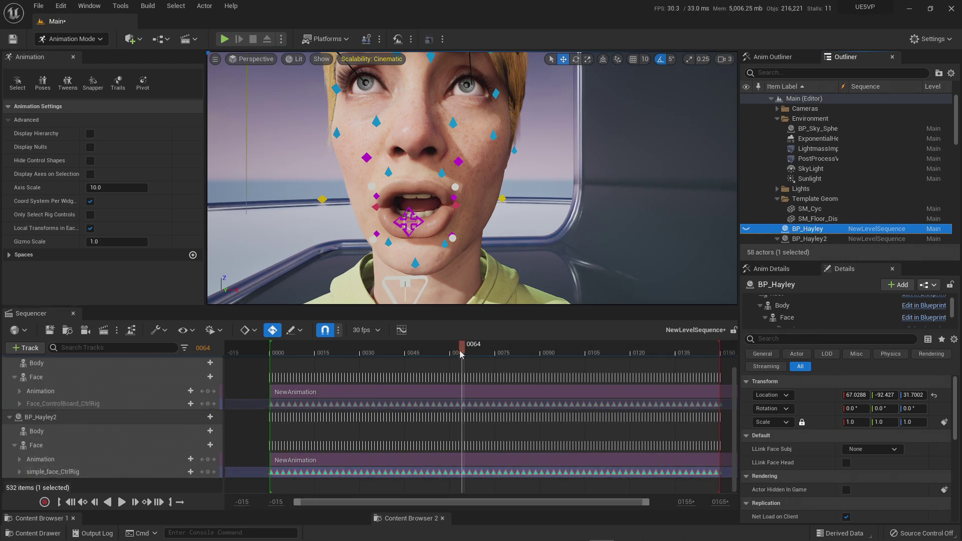
pyautogui.moveTo(461, 354); pyautogui.dragTo(552, 355)
pyautogui.click(748, 230)
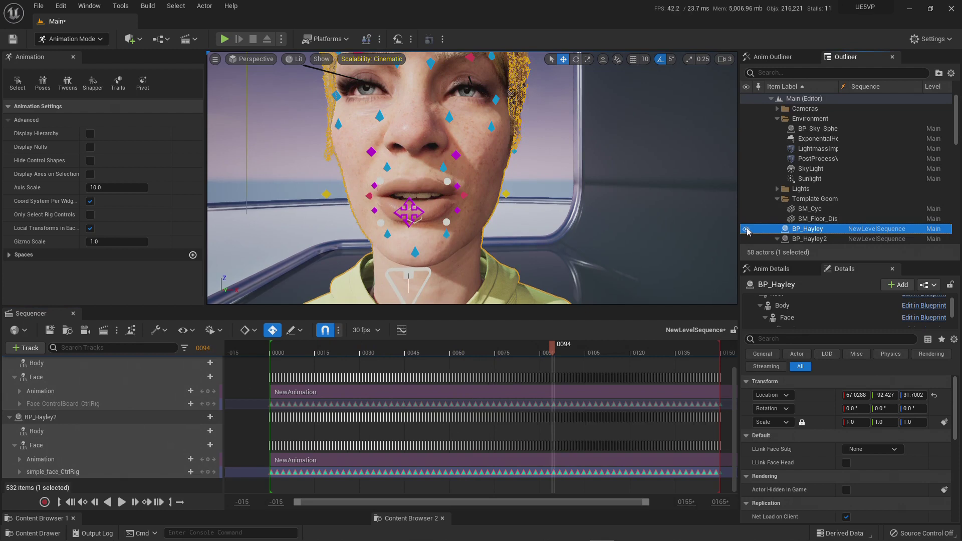
pyautogui.moveTo(573, 347); pyautogui.dragTo(464, 359)
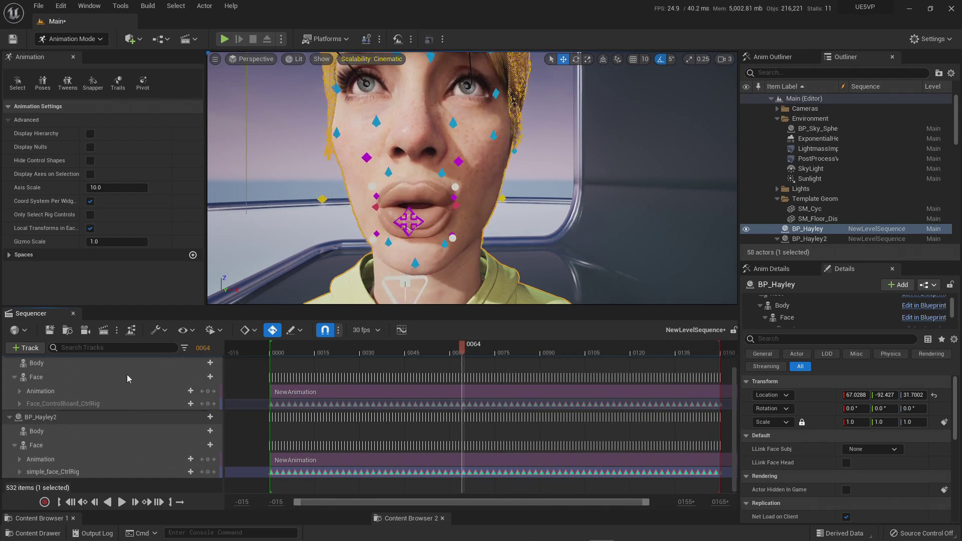
# Unmute BP_Hayley's Face_ControlBoard_CtrlRig track and view the face beside its control board
pyautogui.click(59, 404)
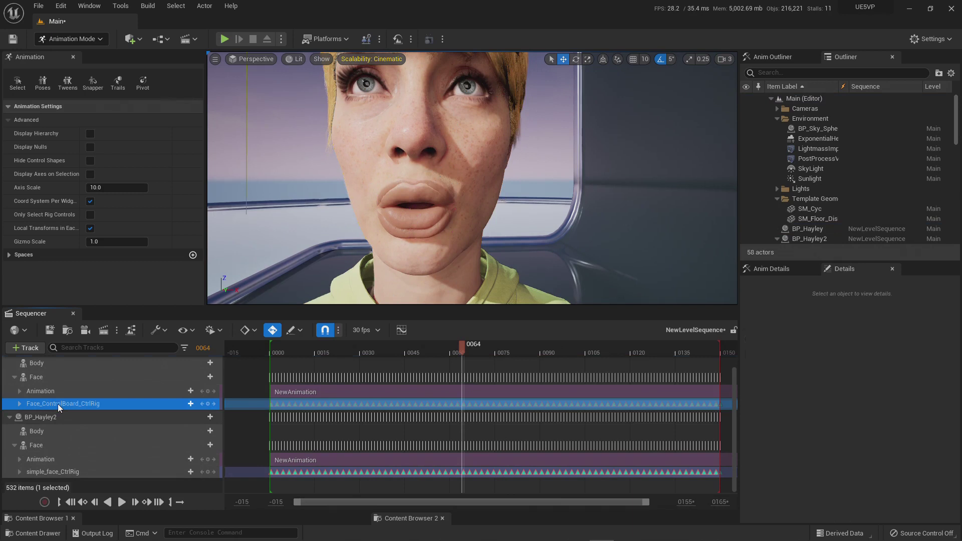
pyautogui.moveTo(523, 172)
pyautogui.mouseDown(button='right')
pyautogui.moveTo(544, 186)
pyautogui.moveTo(523, 180)
pyautogui.mouseUp(button='right')
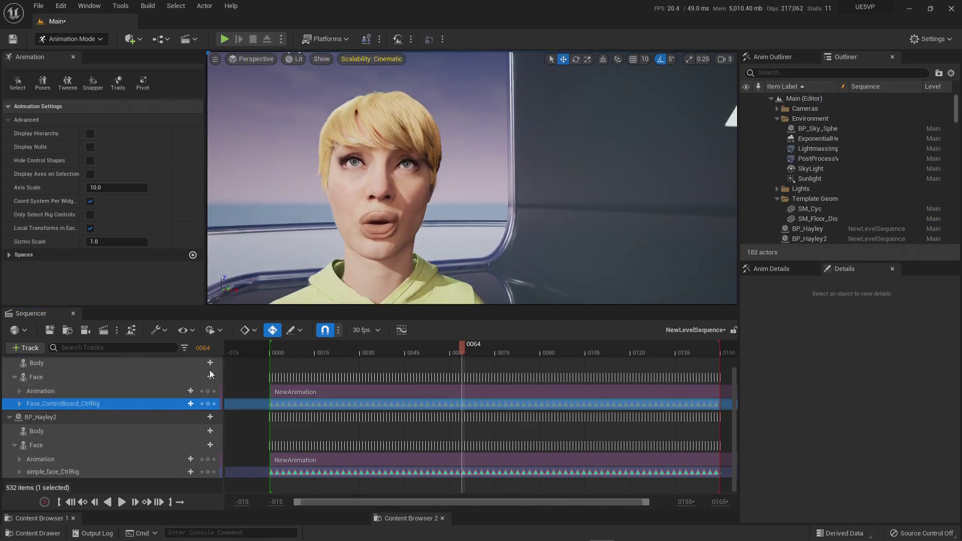
pyautogui.rightClick(49, 404)
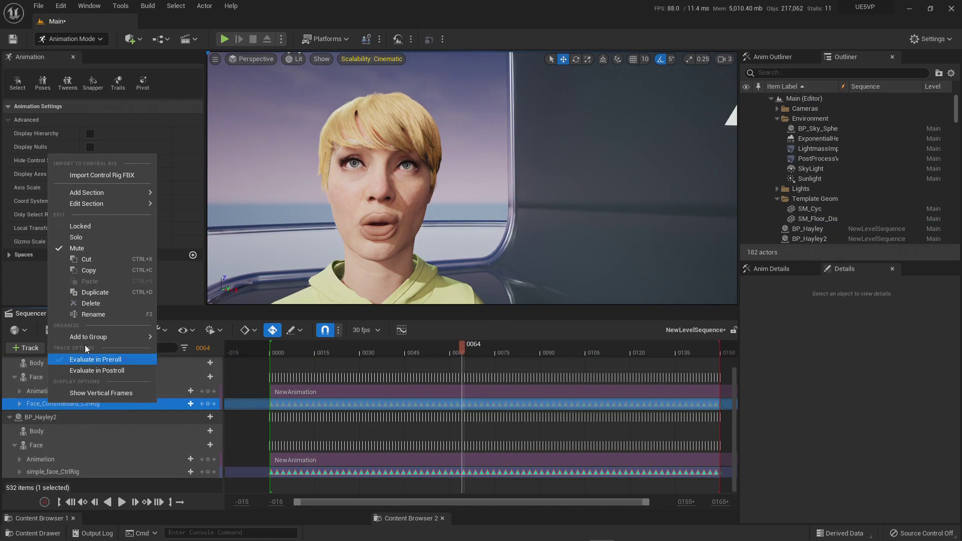
pyautogui.click(90, 248)
pyautogui.moveTo(399, 245); pyautogui.dragTo(461, 201, button='right')
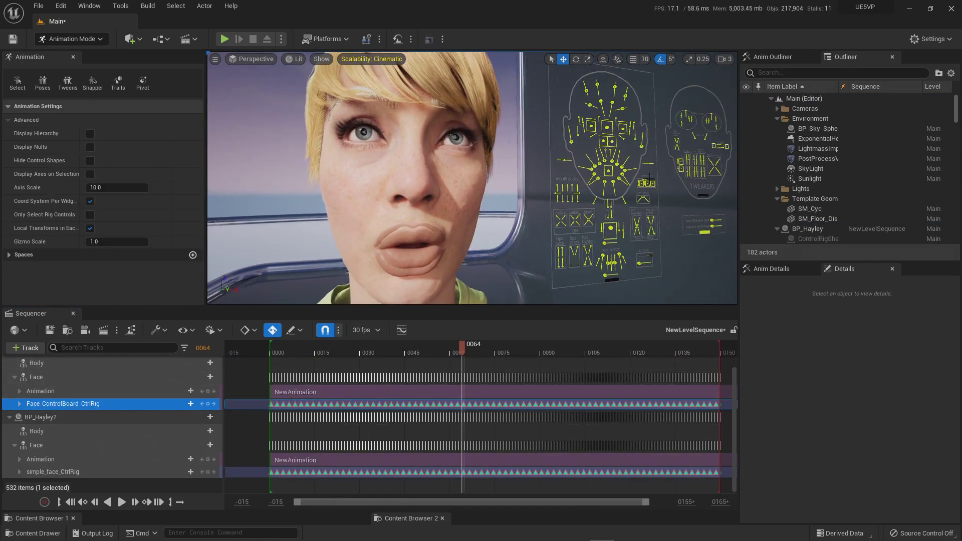
pyautogui.moveTo(594, 169); pyautogui.dragTo(624, 132, button='right')
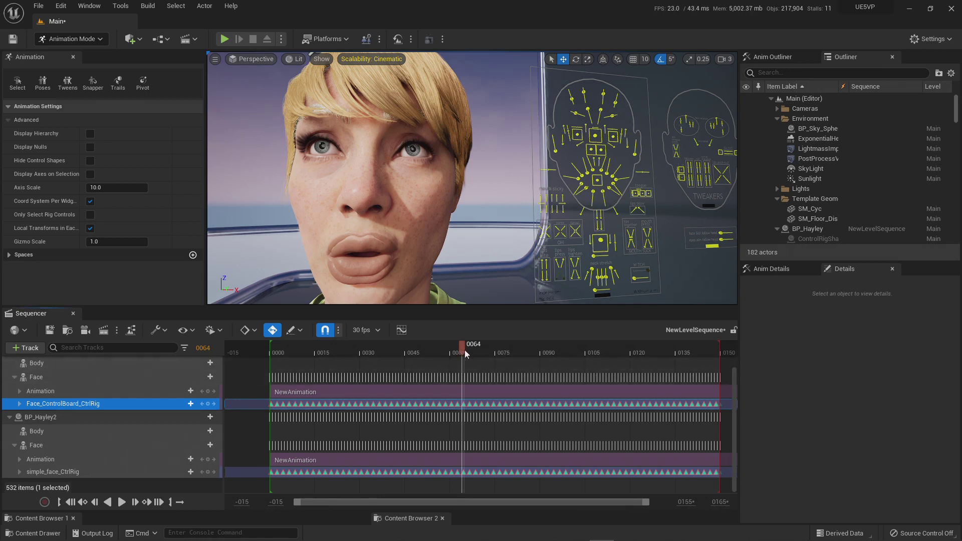
# Scrub to frame 62 and inspect the lips together and mouth press controls on the face control board
pyautogui.moveTo(464, 350)
pyautogui.mouseDown()
pyautogui.moveTo(430, 356)
pyautogui.moveTo(458, 354)
pyautogui.mouseUp()
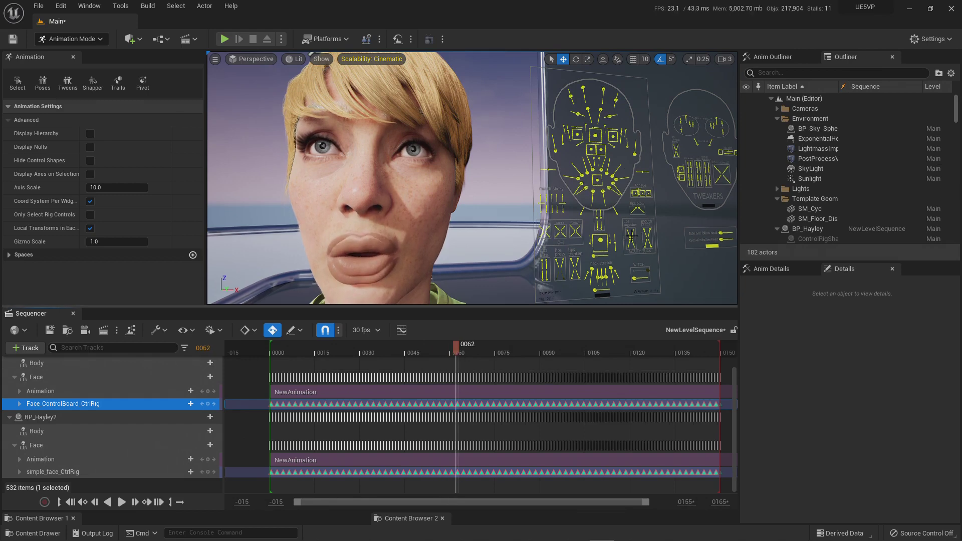
pyautogui.moveTo(664, 248)
pyautogui.mouseDown(button='right')
pyautogui.moveTo(632, 248)
pyautogui.moveTo(664, 247)
pyautogui.mouseUp(button='right')
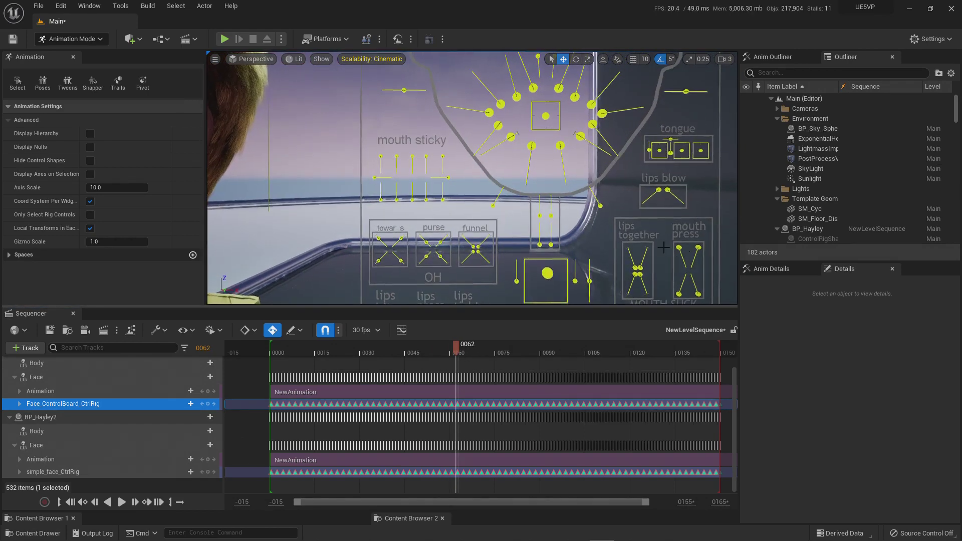
pyautogui.scroll(-10, 637, 262)
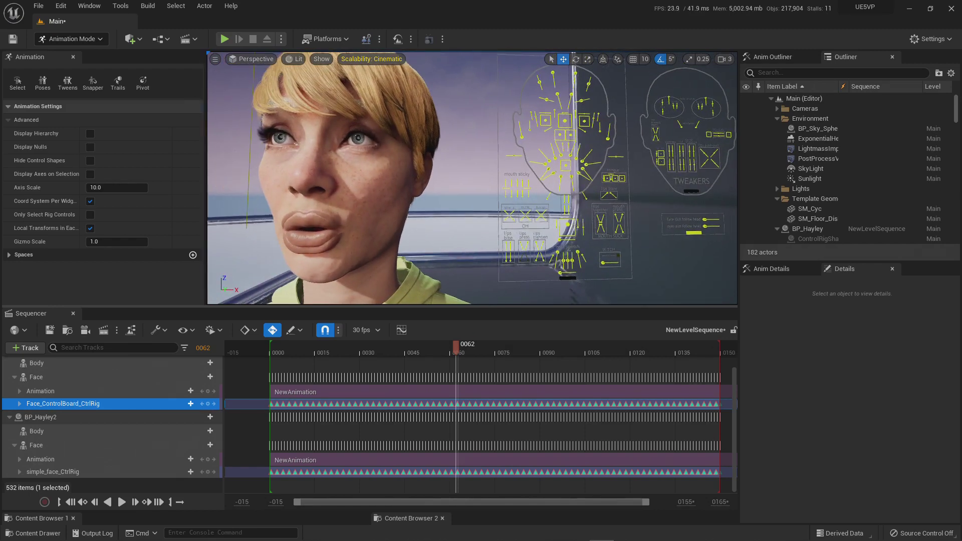
# Scrub to frame 55, examine the board's mouth controls up close, and move on to frame 65 to check the face
pyautogui.moveTo(443, 353)
pyautogui.mouseDown()
pyautogui.moveTo(426, 354)
pyautogui.moveTo(464, 356)
pyautogui.moveTo(434, 359)
pyautogui.mouseUp()
pyautogui.press('w')
pyautogui.moveTo(567, 187); pyautogui.dragTo(508, 190, button='right')
pyautogui.press('d')
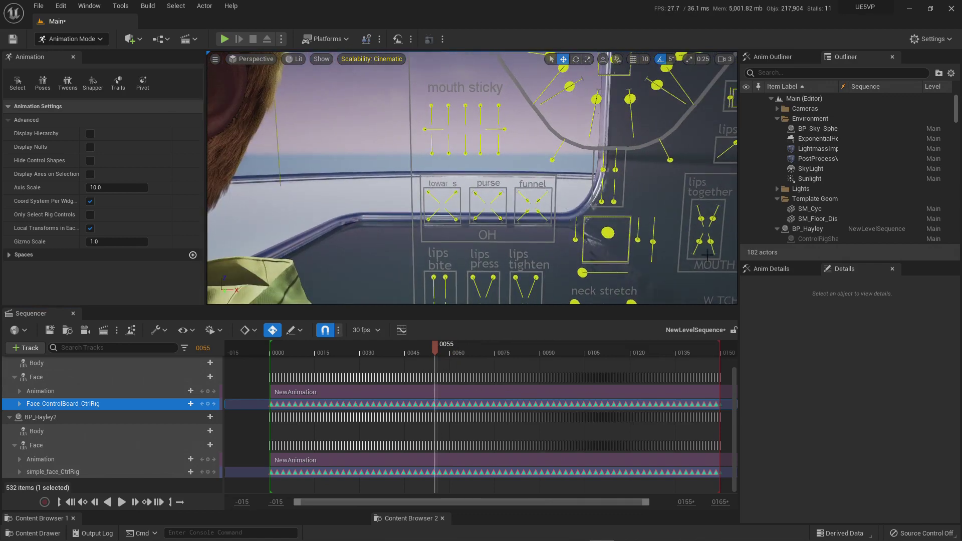
pyautogui.press('s')
pyautogui.press('a')
pyautogui.moveTo(508, 189); pyautogui.dragTo(467, 192, button='right')
pyautogui.moveTo(441, 350); pyautogui.dragTo(465, 354)
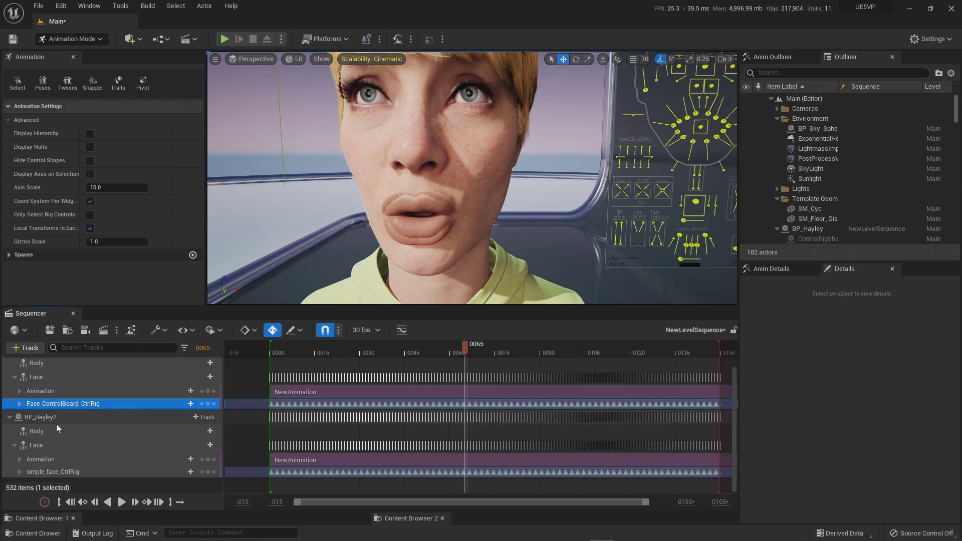
# Select BP_Hayley2's simple_face_CtrlRig track and examine its mouth controls up close from the side
pyautogui.click(75, 473)
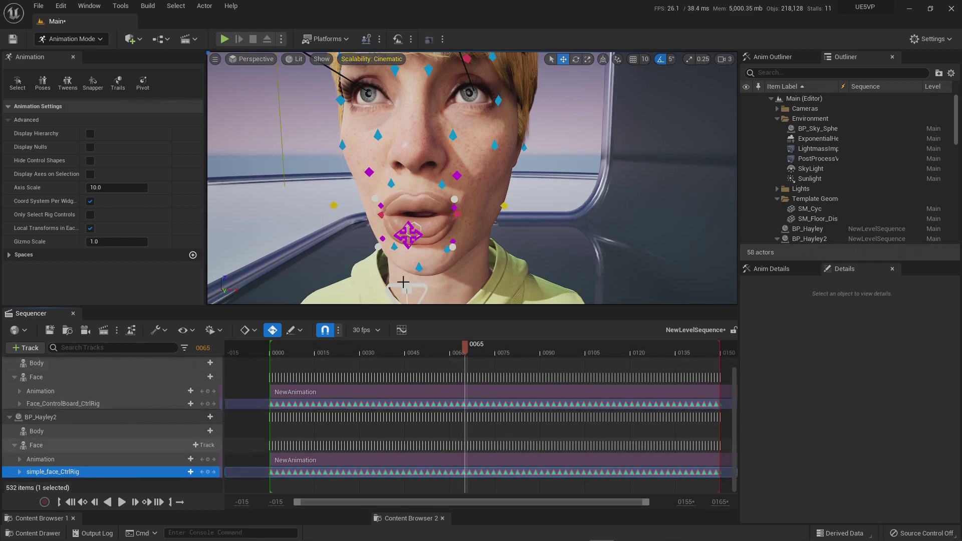
pyautogui.moveTo(442, 204); pyautogui.dragTo(472, 180, button='right')
pyautogui.moveTo(485, 245); pyautogui.dragTo(484, 241, button='right')
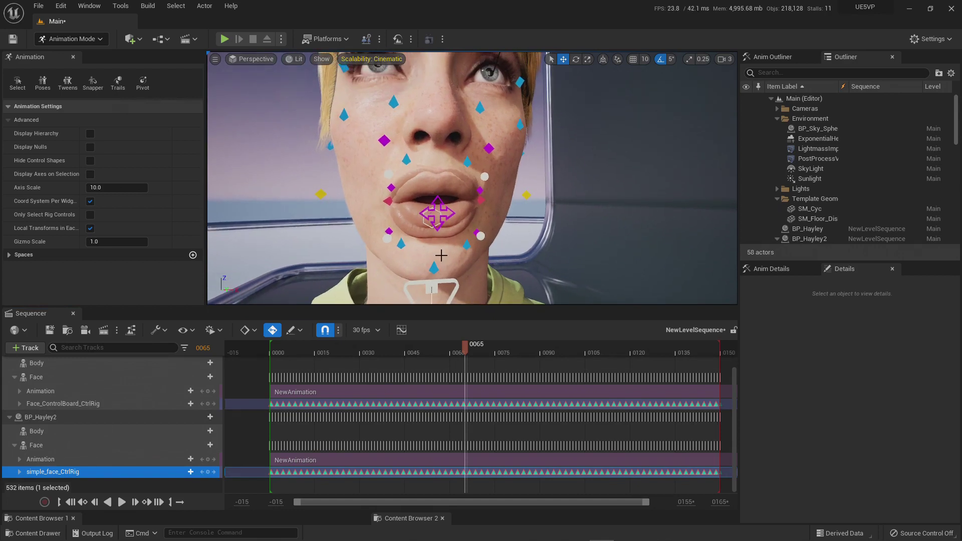
pyautogui.keyDown('alt'); pyautogui.moveTo(519, 213); pyautogui.dragTo(483, 179); pyautogui.keyUp('alt')
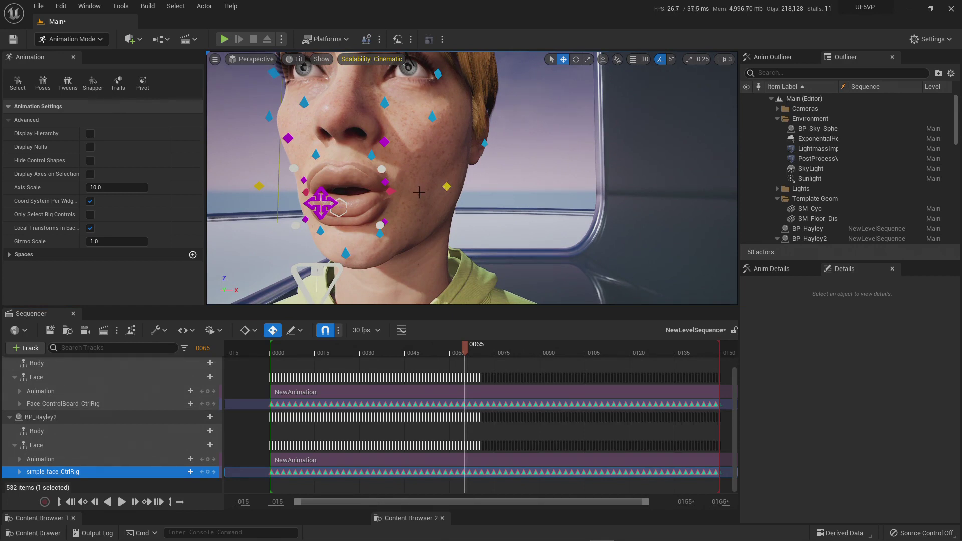
# Try moving the CTRL_L_mouth_suckBlow control along the X axis at frame 65, undo the changes and scrub to frame 51
pyautogui.click(446, 186)
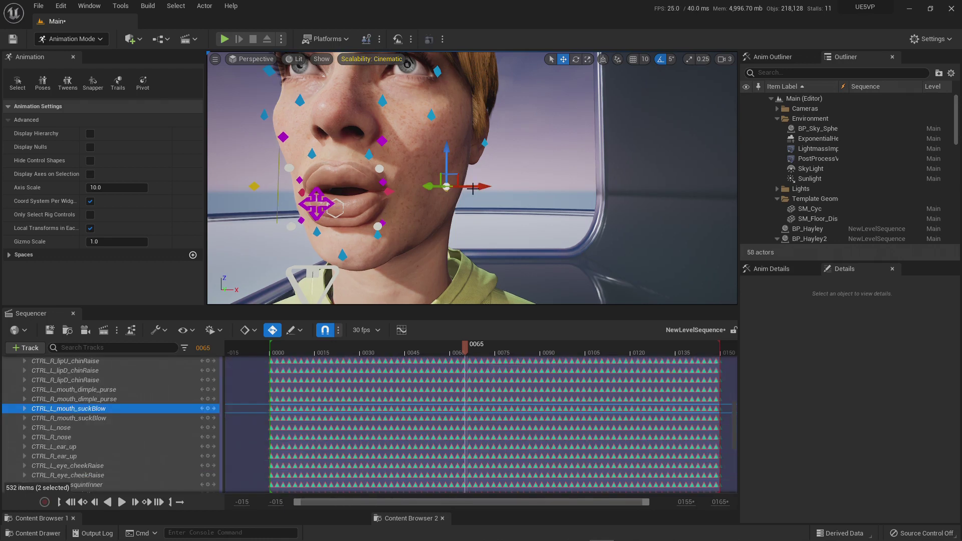
pyautogui.moveTo(477, 190); pyautogui.dragTo(439, 187)
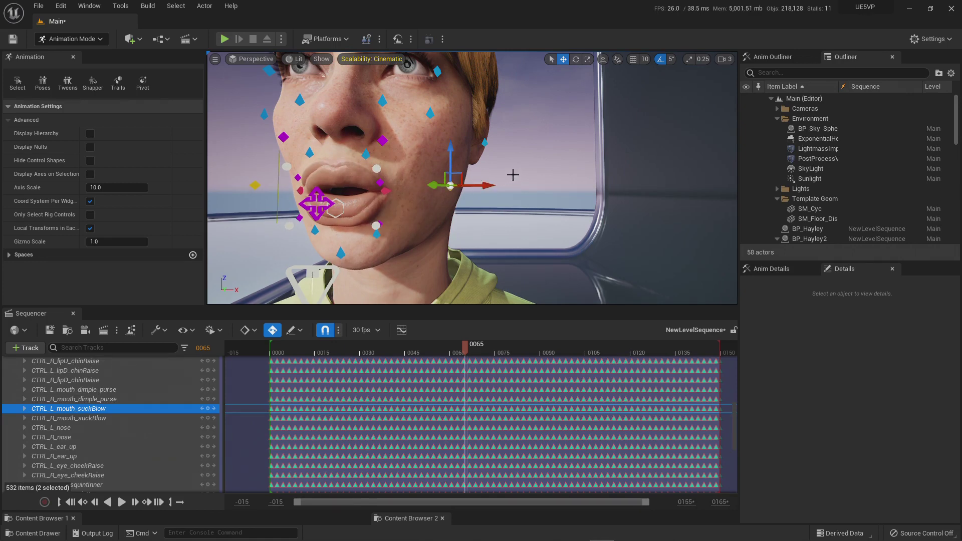
pyautogui.hotkey('ctrl', 'z')
pyautogui.moveTo(462, 354)
pyautogui.mouseDown()
pyautogui.moveTo(377, 354)
pyautogui.moveTo(489, 356)
pyautogui.moveTo(466, 357)
pyautogui.mouseUp()
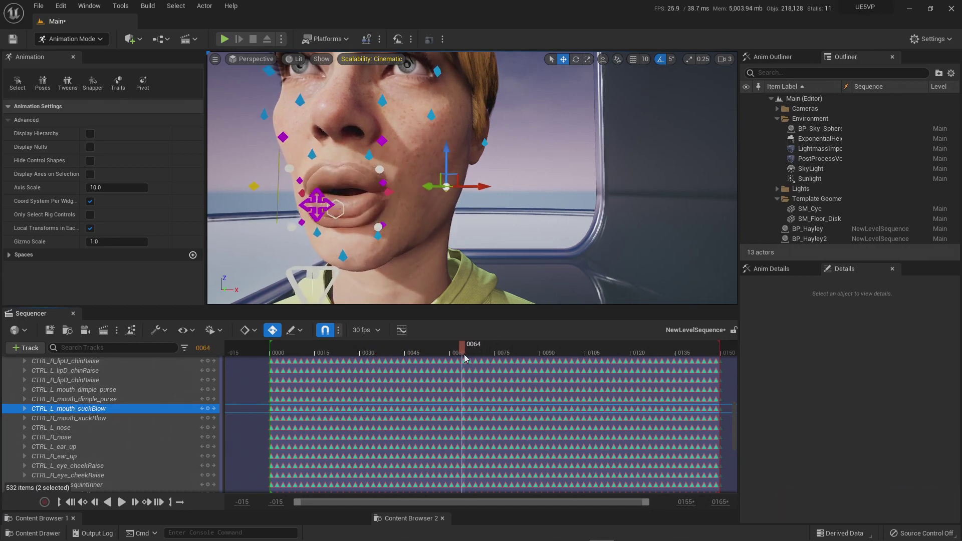
pyautogui.hotkey('ctrl', 'z')
pyautogui.hotkey('ctrl', 'z')
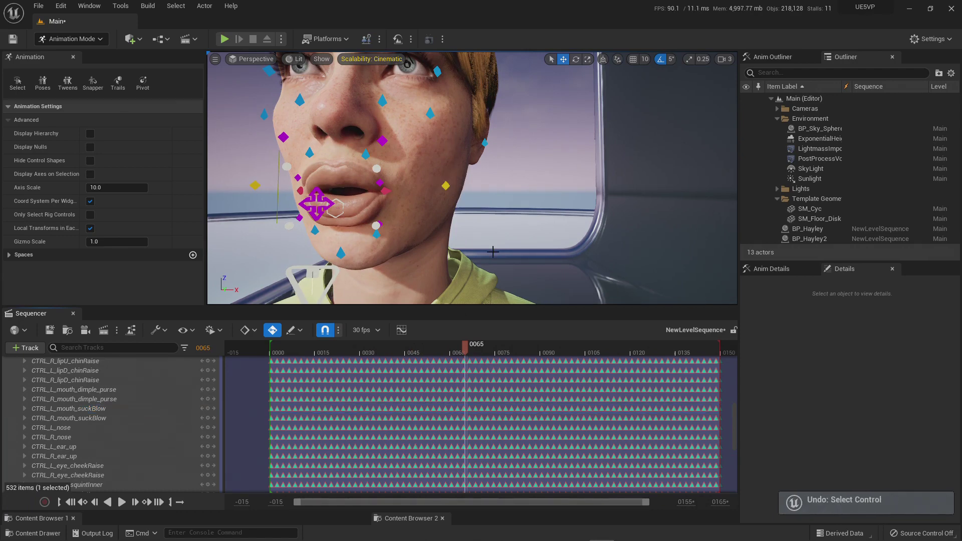
pyautogui.moveTo(430, 353); pyautogui.dragTo(425, 334)
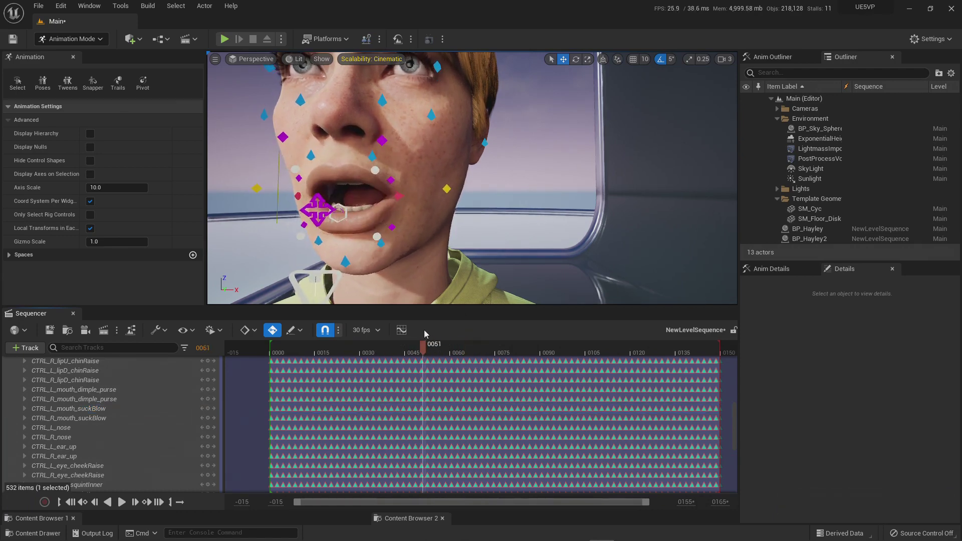
# Collapse BP_Hayley2's simple_face_CtrlRig track and select the Animation track under its Face
pyautogui.press('s')
pyautogui.moveTo(472, 178)
pyautogui.mouseDown(button='right')
pyautogui.moveTo(411, 170)
pyautogui.moveTo(449, 155)
pyautogui.moveTo(479, 178)
pyautogui.moveTo(476, 185)
pyautogui.moveTo(454, 161)
pyautogui.moveTo(461, 193)
pyautogui.mouseUp(button='right')
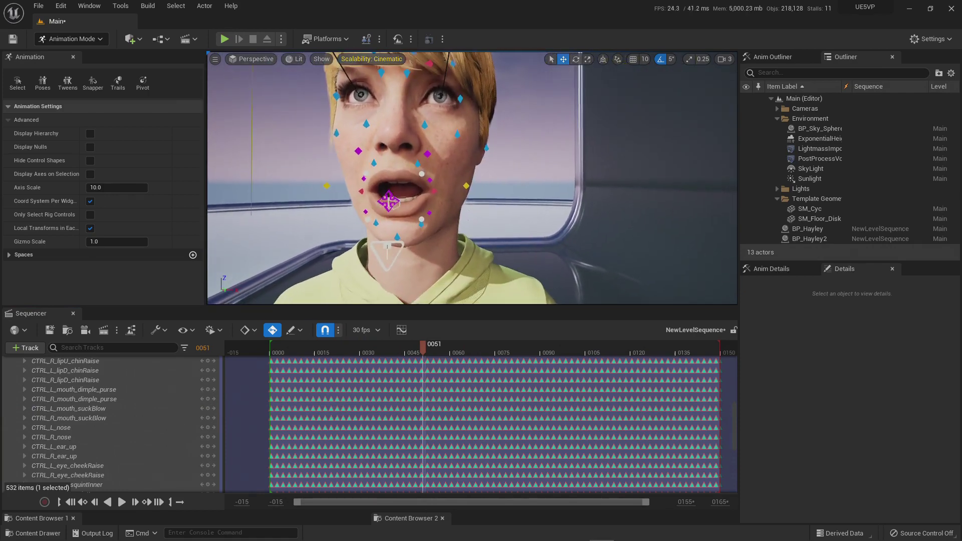
pyautogui.scroll(10, 112, 404)
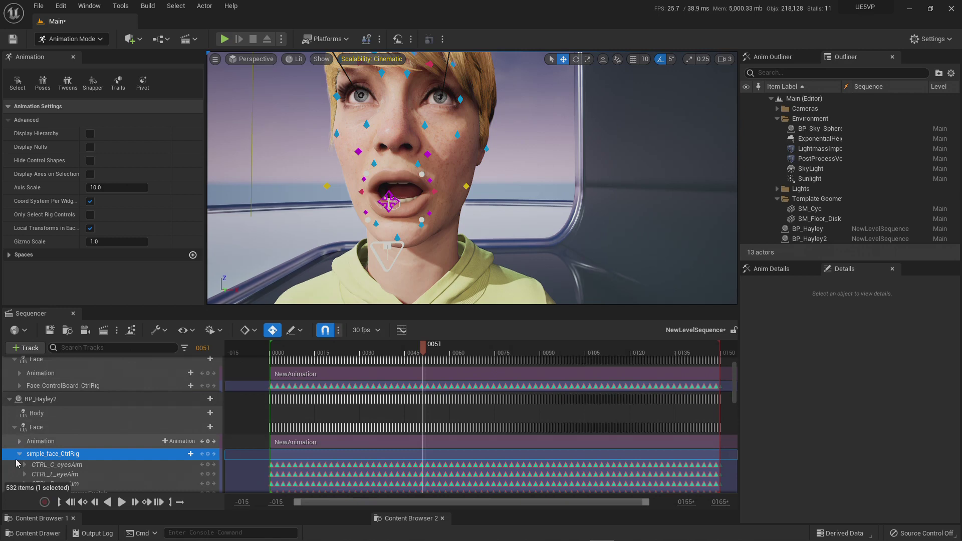
pyautogui.click(19, 454)
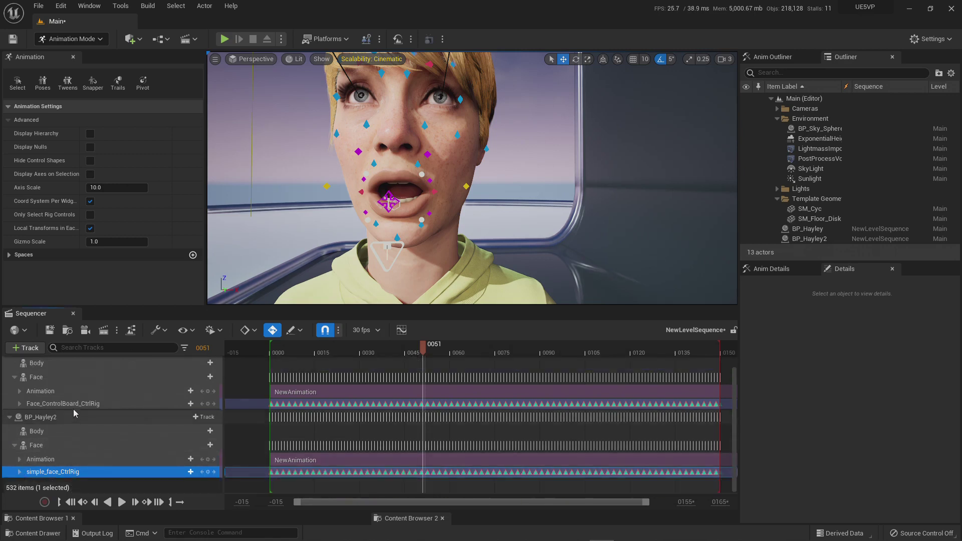
pyautogui.click(63, 460)
pyautogui.click(62, 472)
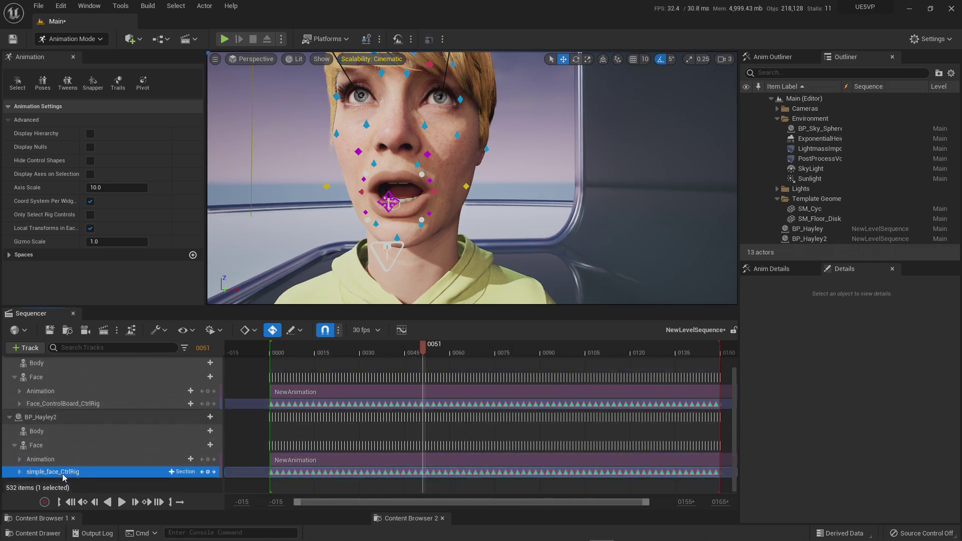
pyautogui.click(40, 459)
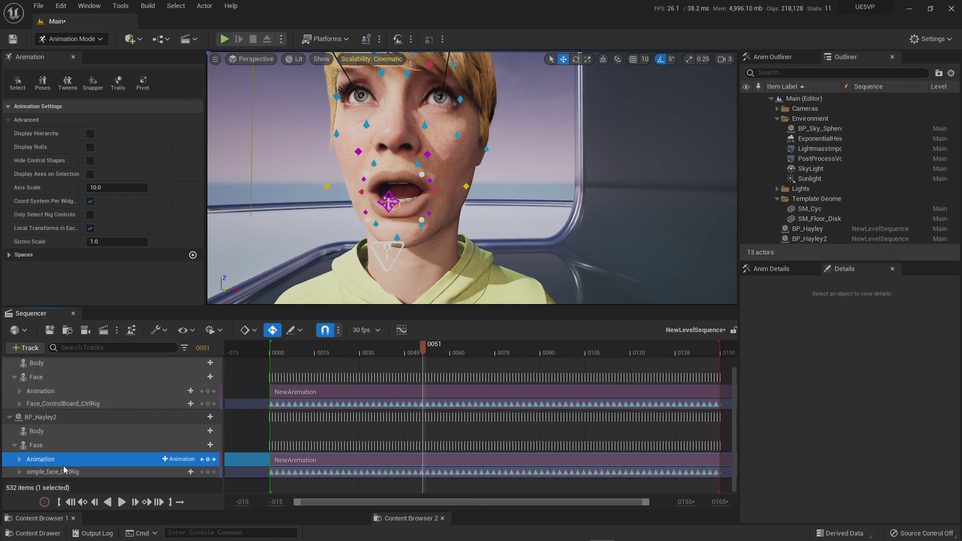
pyautogui.scroll(1, 54, 384)
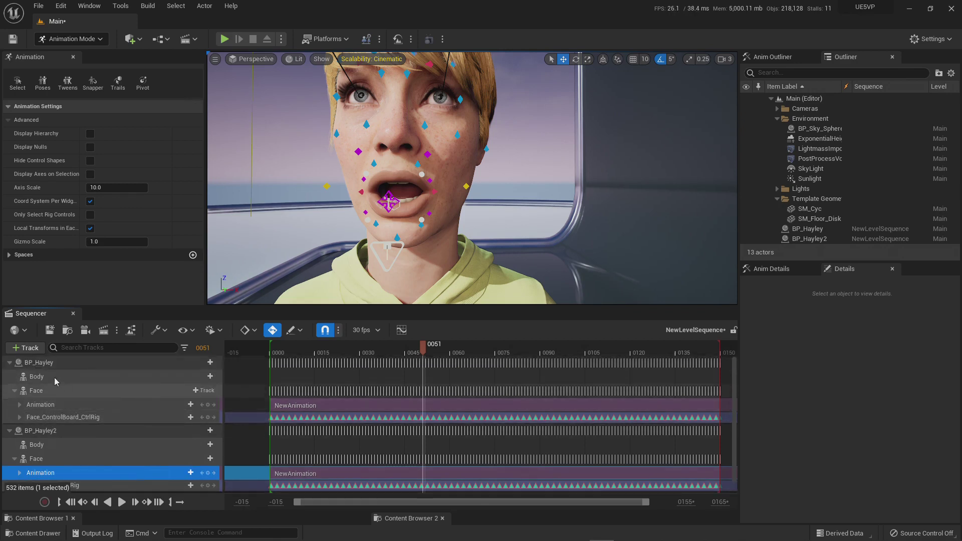
# Delete BP_Hayley from the level sequence and hide the BP_Hayley actor in the level
pyautogui.click(49, 363)
pyautogui.press('Delete')
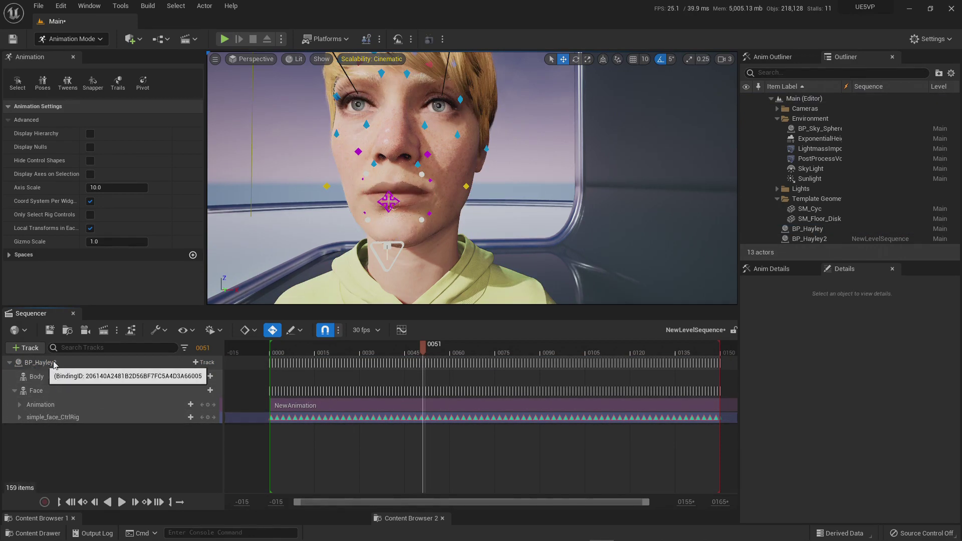
pyautogui.click(747, 229)
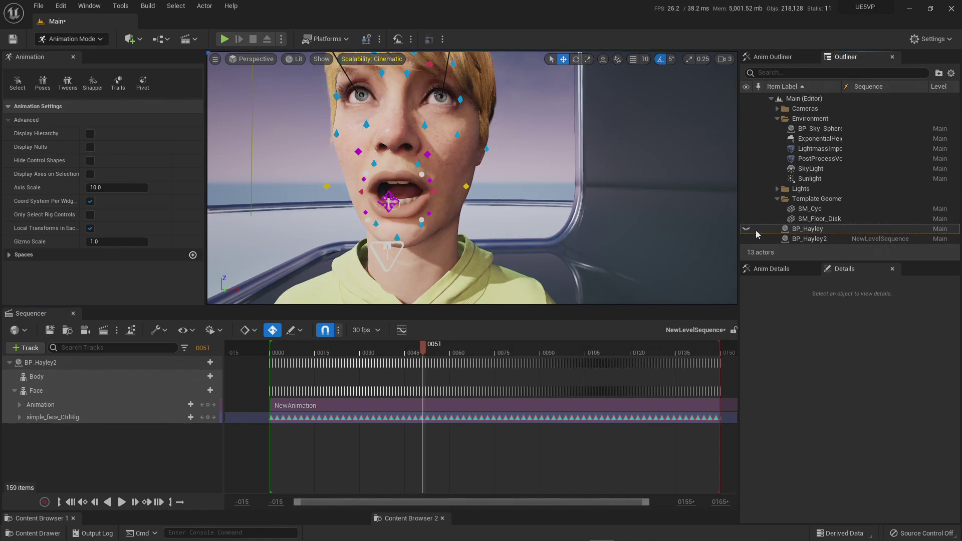
# Delete the simple_face_CtrlRig and Animation tracks from BP_Hayley2's Face in the sequence
pyautogui.click(805, 239)
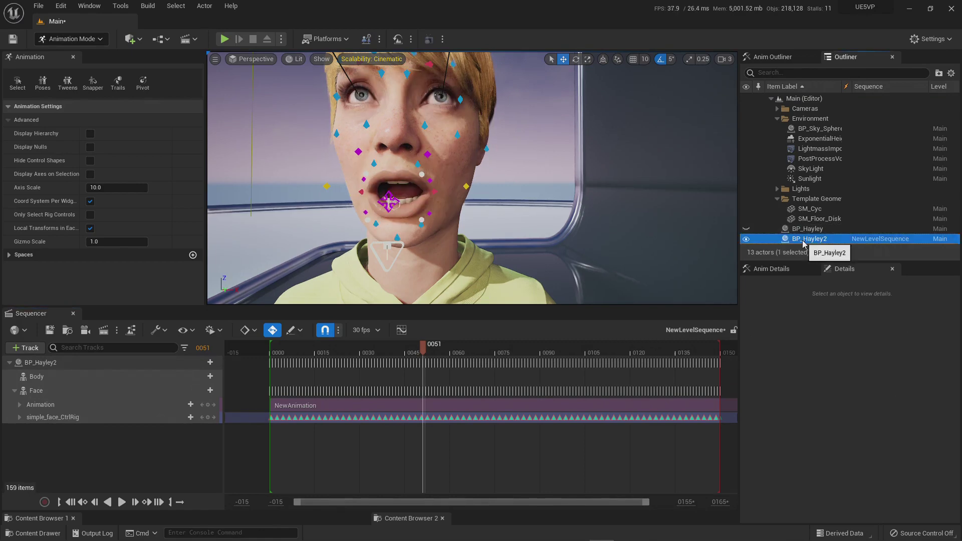
pyautogui.click(65, 418)
pyautogui.press('Delete')
pyautogui.click(53, 407)
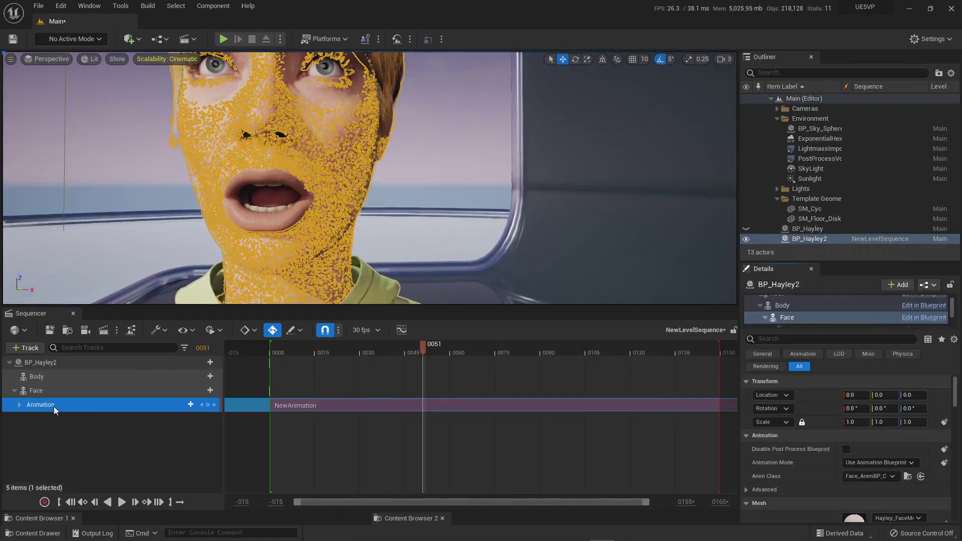
pyautogui.press('Delete')
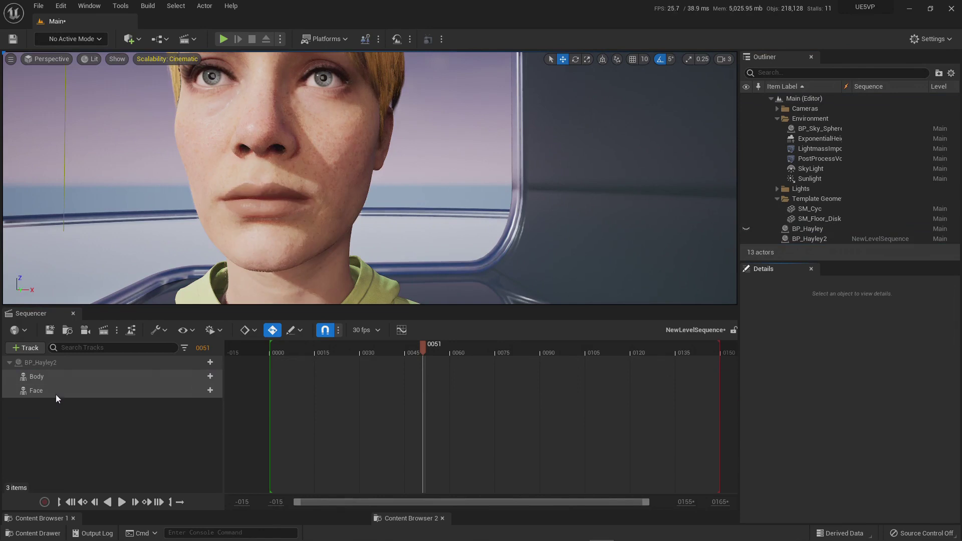
# Add the asset-based control rig simple_face_CtrlRig to BP_Hayley2's Face track
pyautogui.click(204, 392)
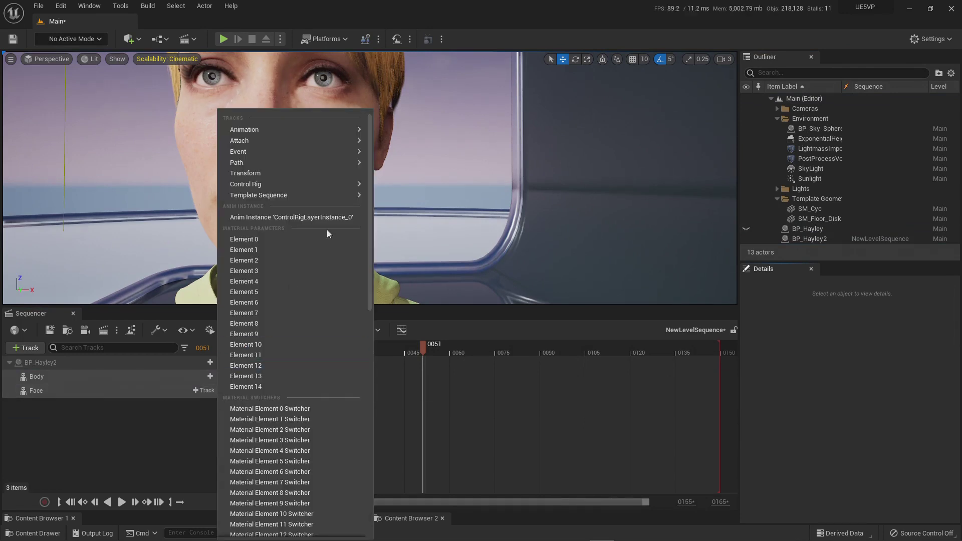
pyautogui.moveTo(301, 190)
pyautogui.moveTo(423, 221)
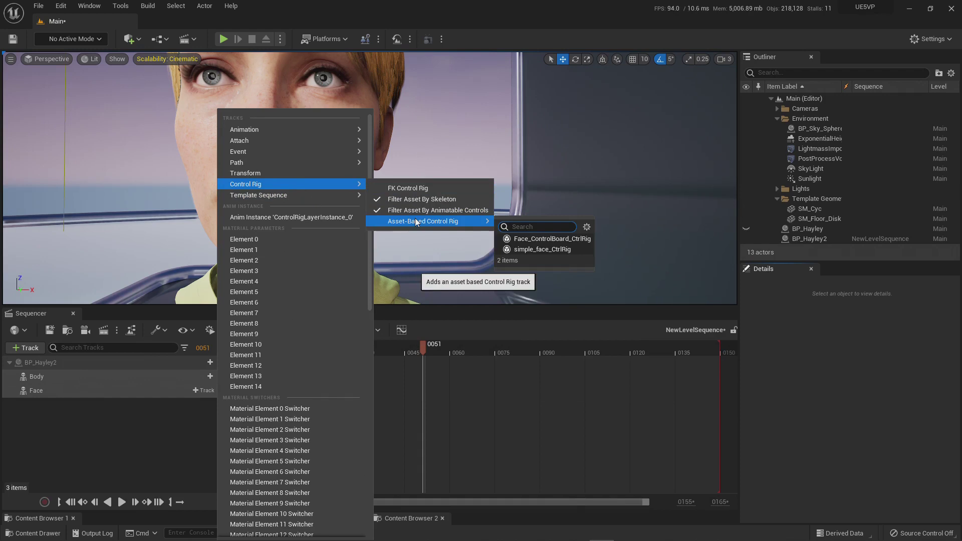
pyautogui.click(526, 252)
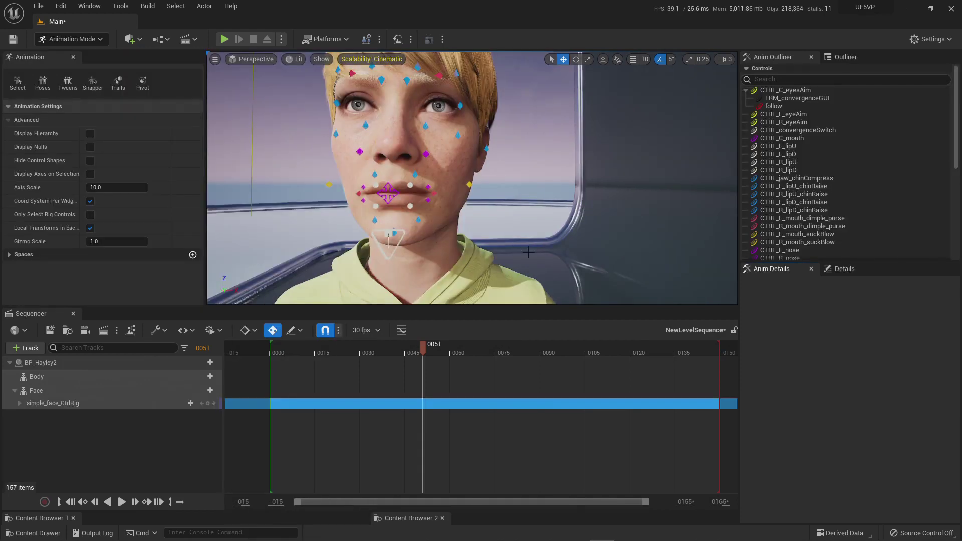
# Lower BP_Hayley2's Ctrl_C_jaw control along the Z axis to about 0.81 at frame 51
pyautogui.moveTo(401, 252)
pyautogui.mouseDown(button='right')
pyautogui.moveTo(351, 249)
pyautogui.moveTo(401, 252)
pyautogui.mouseUp(button='right')
pyautogui.click(398, 264)
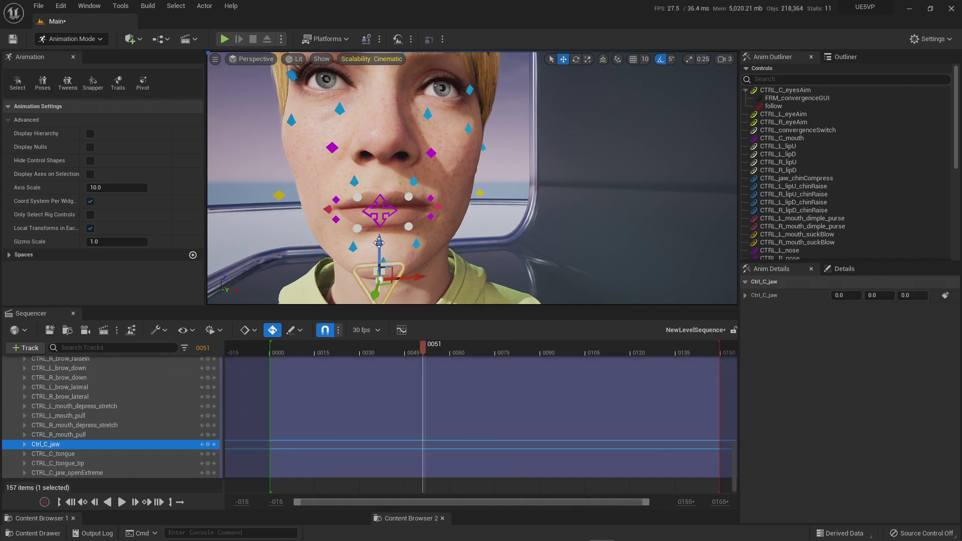
pyautogui.moveTo(379, 247); pyautogui.dragTo(474, 233)
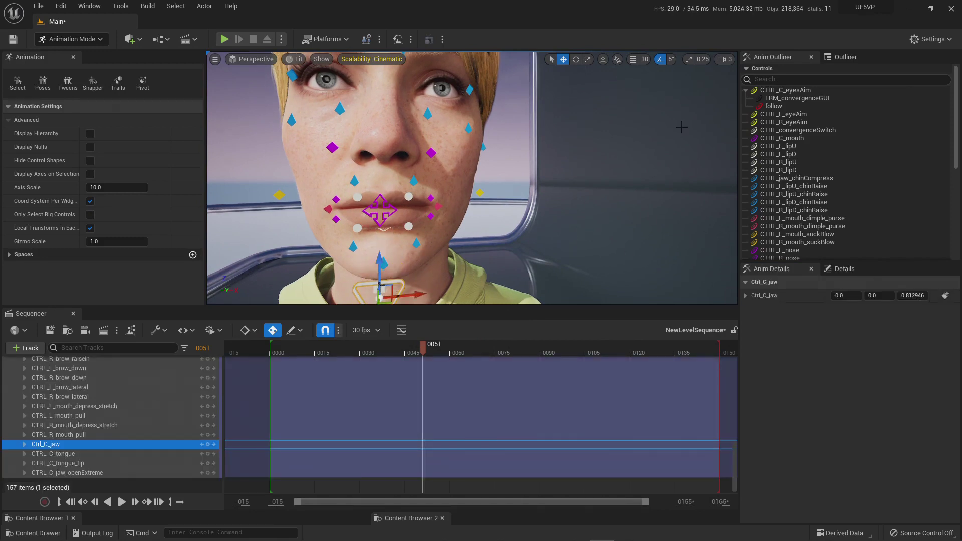
# Select the BP_Hayley2 actor and toggle its LLink Face Head option on and back off
pyautogui.click(846, 57)
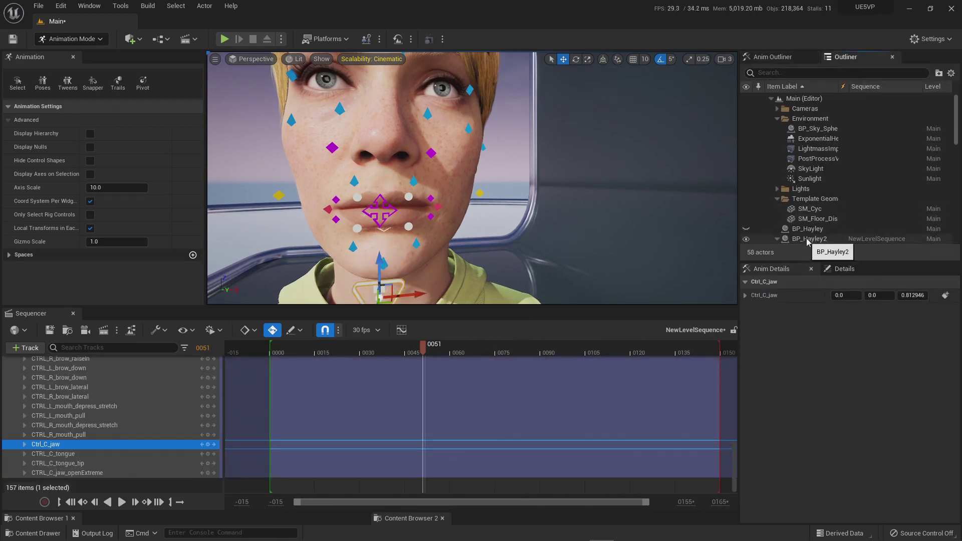
pyautogui.click(808, 241)
pyautogui.click(842, 270)
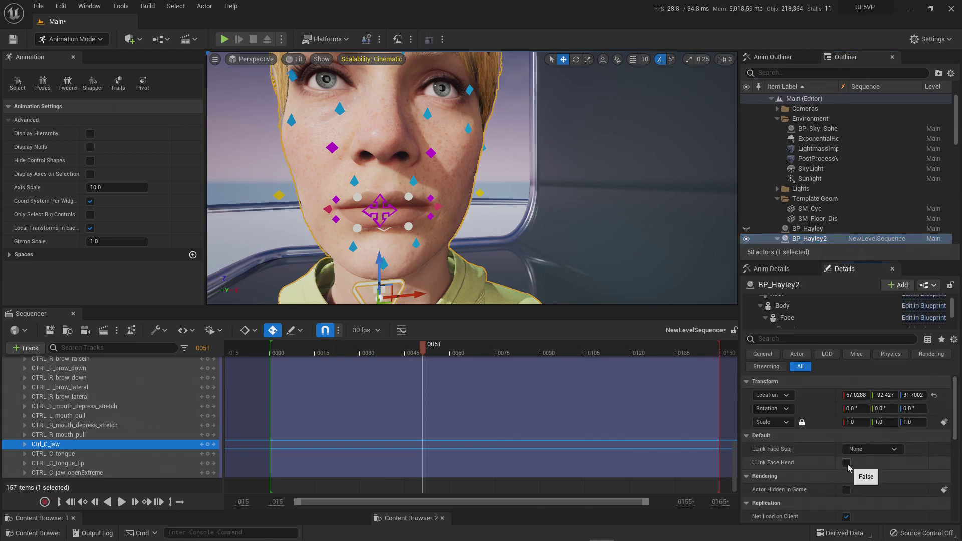
pyautogui.click(846, 464)
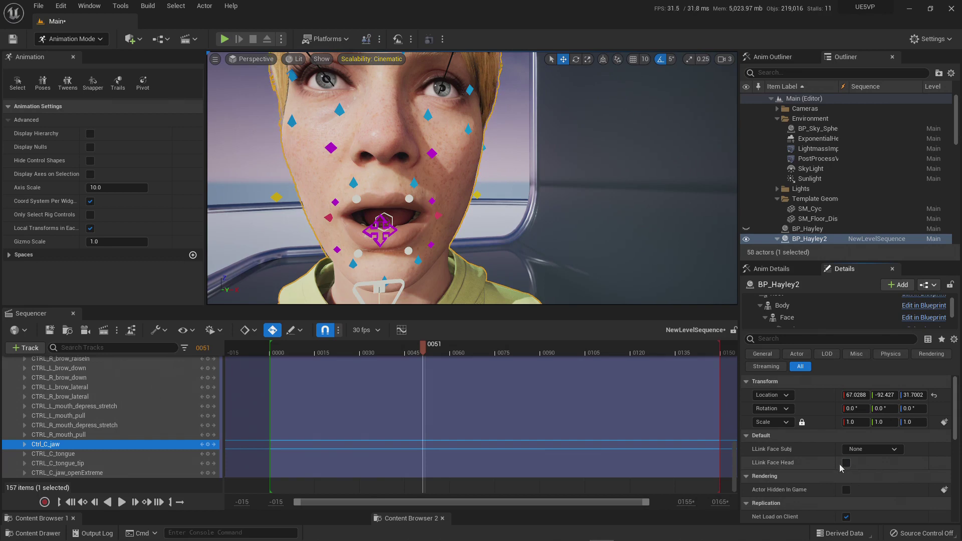
pyautogui.click(847, 463)
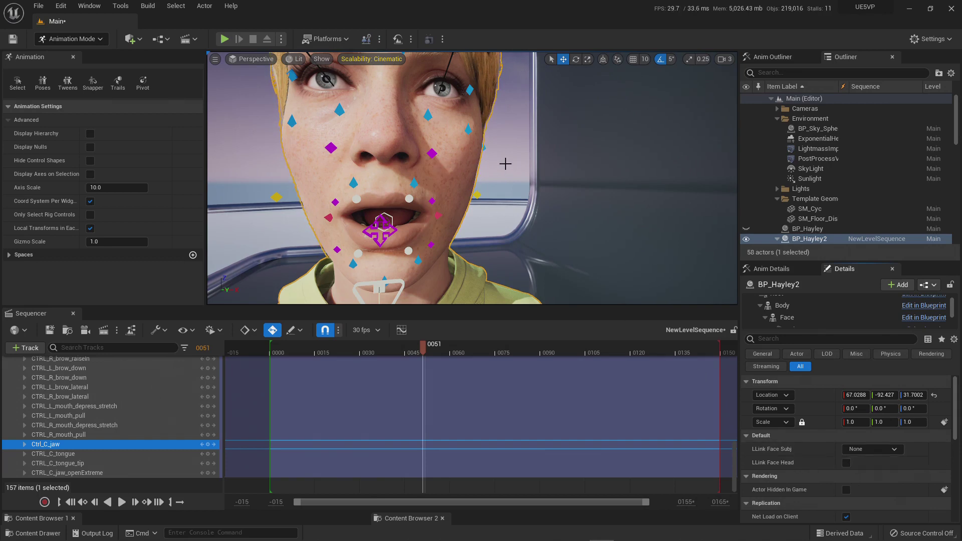
# Scrub to frame 22 and move the Ctrl_C_jaw control slightly further down along the Z axis
pyautogui.moveTo(506, 164)
pyautogui.mouseDown(button='right')
pyautogui.moveTo(483, 143)
pyautogui.moveTo(524, 176)
pyautogui.moveTo(506, 164)
pyautogui.mouseUp(button='right')
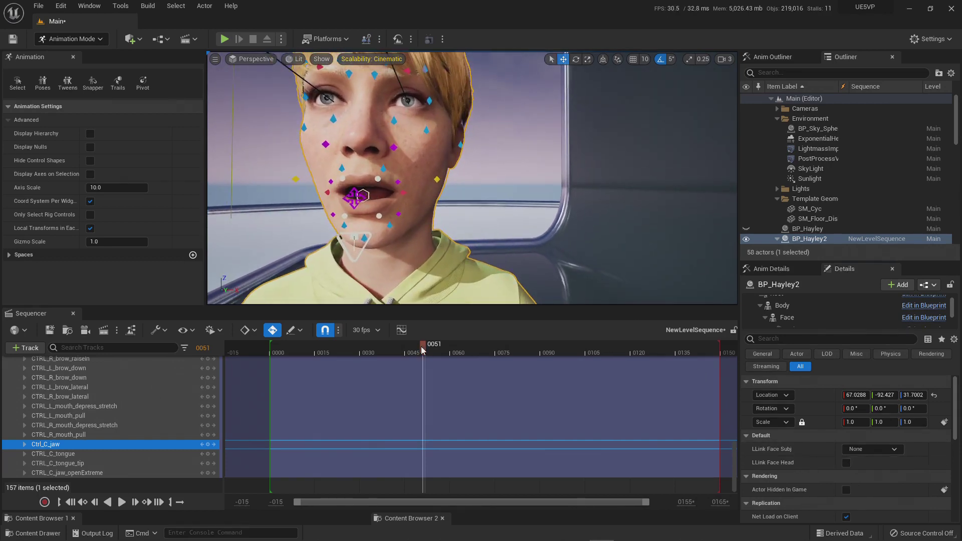
pyautogui.moveTo(422, 349); pyautogui.dragTo(335, 351)
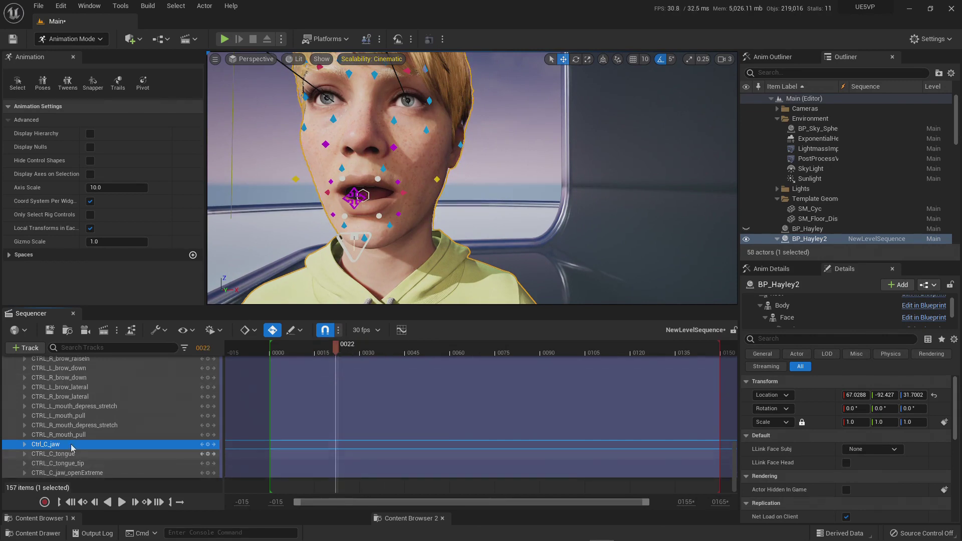
pyautogui.moveTo(356, 251); pyautogui.dragTo(353, 253, button='right')
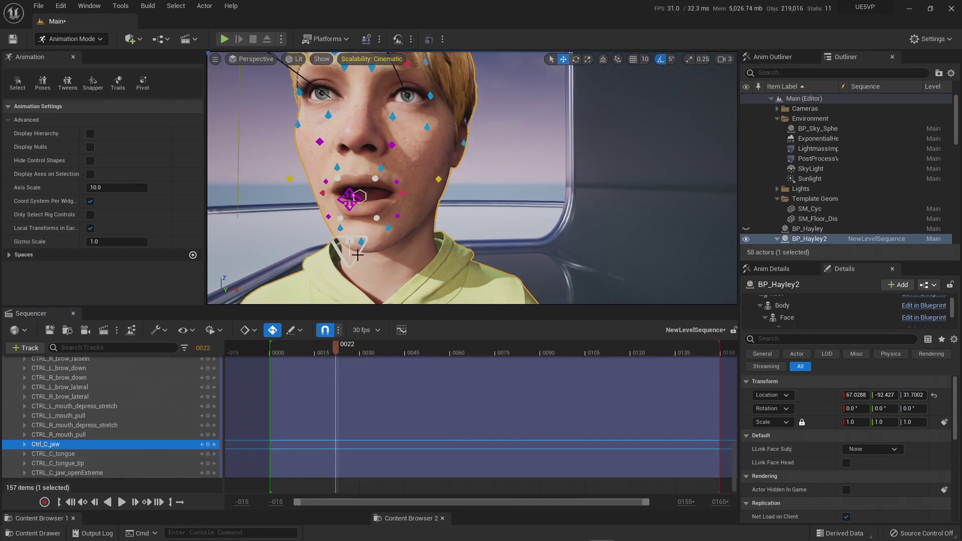
pyautogui.click(355, 251)
pyautogui.moveTo(348, 226)
pyautogui.mouseDown()
pyautogui.moveTo(348, 251)
pyautogui.moveTo(348, 230)
pyautogui.mouseUp()
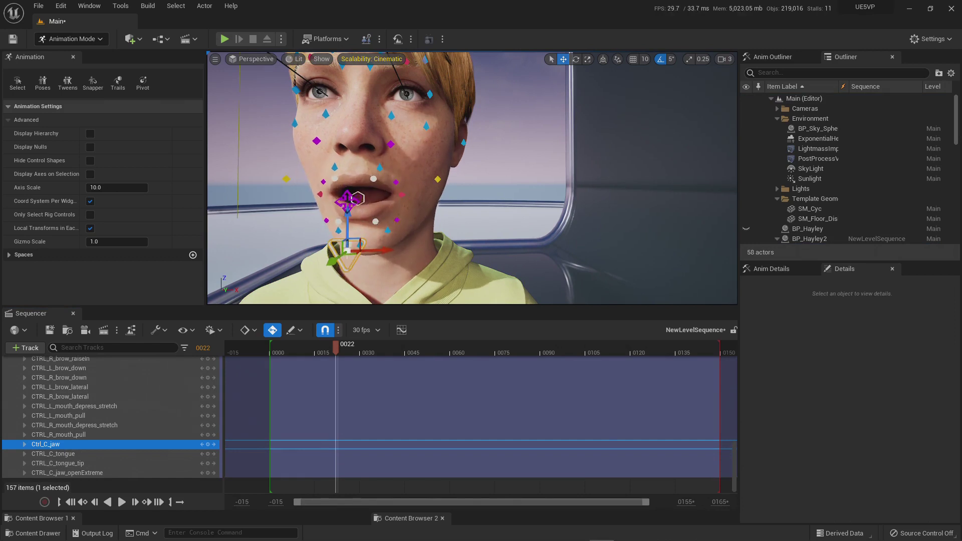
# Pull the CTRL_L_lipD control slightly outward along the Y axis and select the CTRL_R_lipD_chinRaise control
pyautogui.click(376, 221)
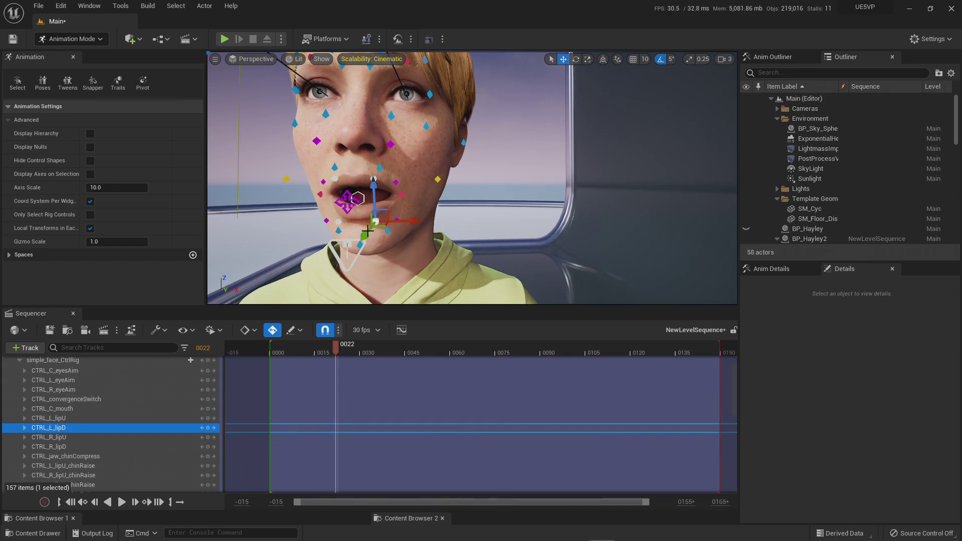
pyautogui.moveTo(364, 239); pyautogui.dragTo(349, 252)
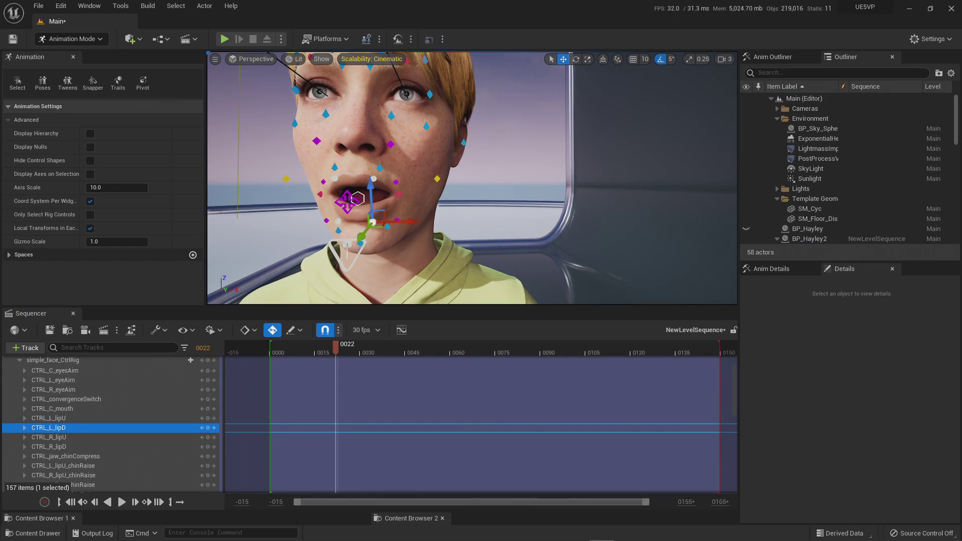
pyautogui.click(330, 241)
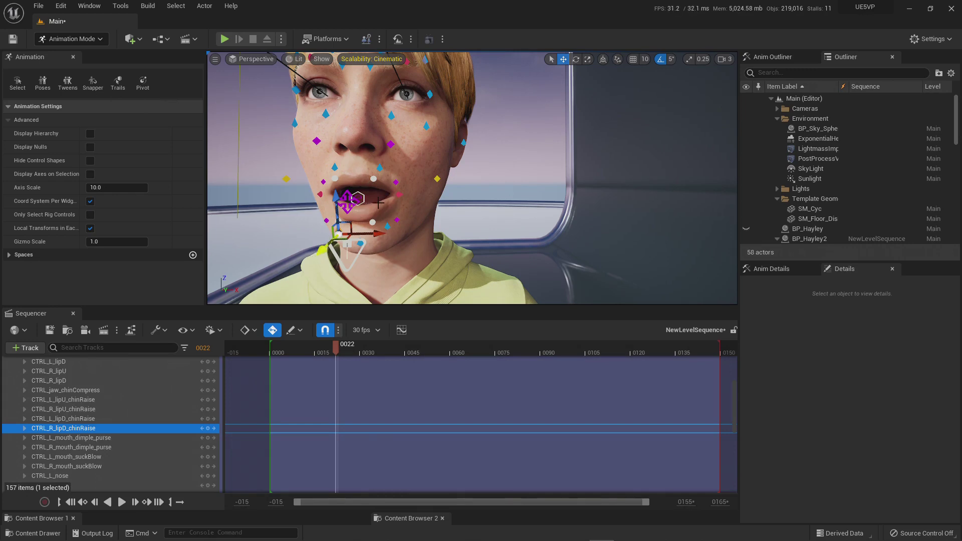
# Examine the open mouth from several angles and collapse the simple_face_CtrlRig track
pyautogui.keyDown('alt'); pyautogui.moveTo(379, 203); pyautogui.dragTo(327, 213); pyautogui.keyUp('alt')
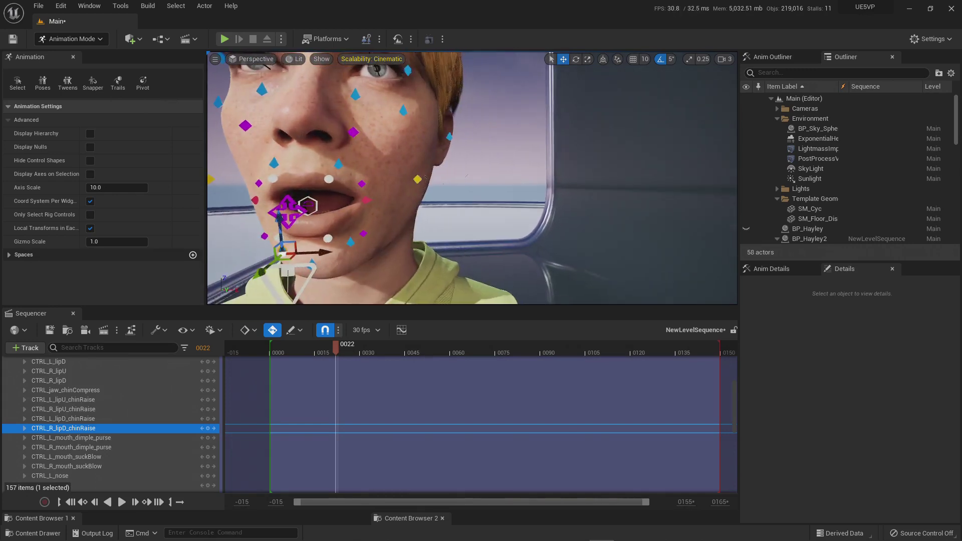
pyautogui.moveTo(389, 219); pyautogui.dragTo(371, 207, button='right')
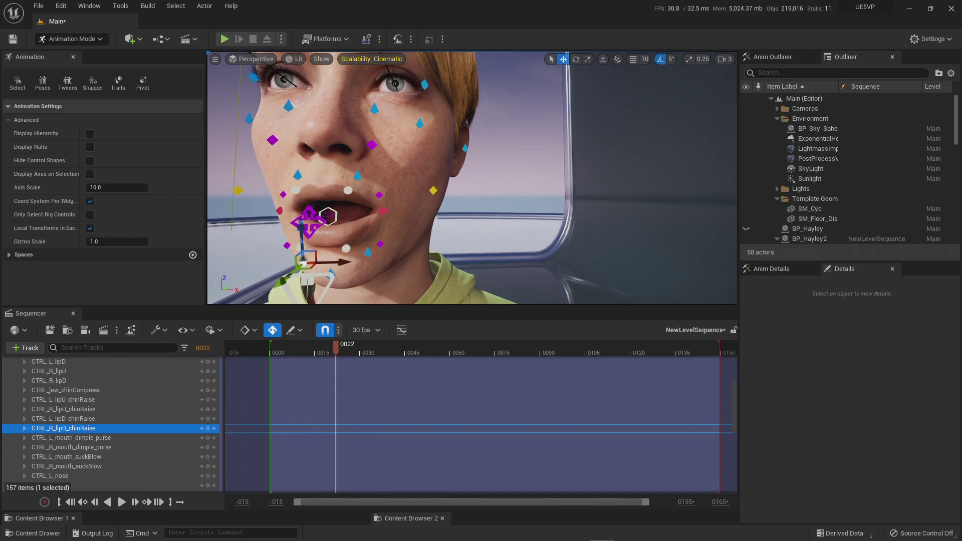
pyautogui.keyDown('alt'); pyautogui.moveTo(405, 221); pyautogui.dragTo(522, 221); pyautogui.keyUp('alt')
pyautogui.keyDown('alt'); pyautogui.moveTo(467, 243); pyautogui.dragTo(470, 243); pyautogui.keyUp('alt')
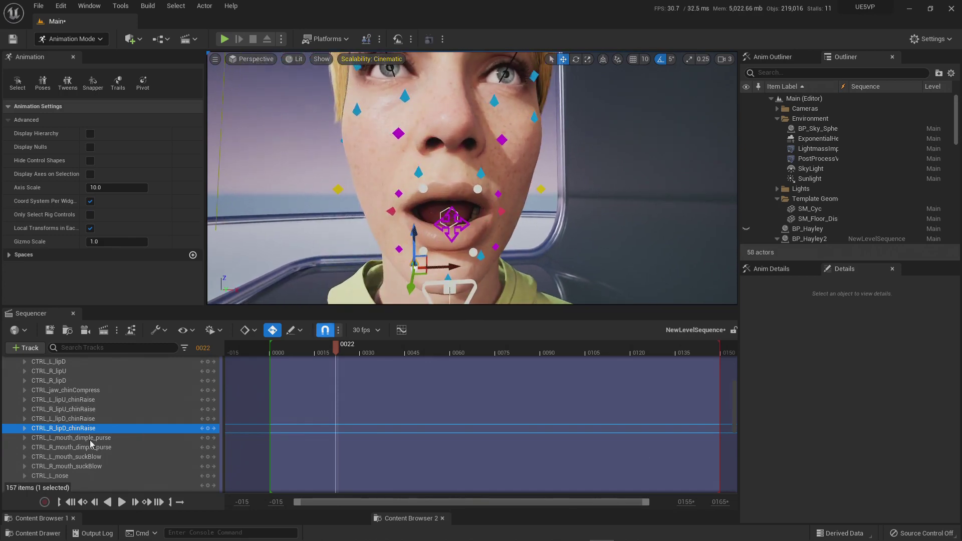
pyautogui.scroll(3, 75, 416)
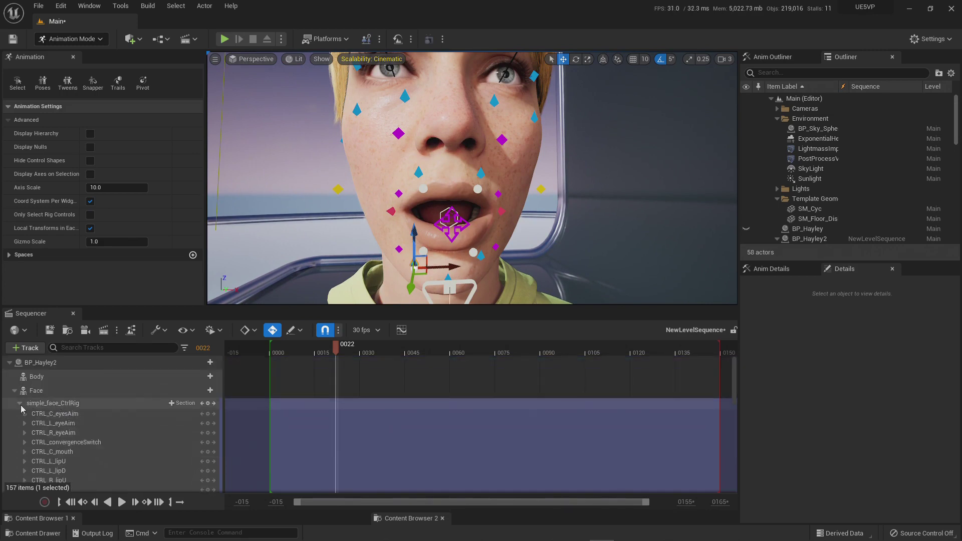
pyautogui.click(20, 404)
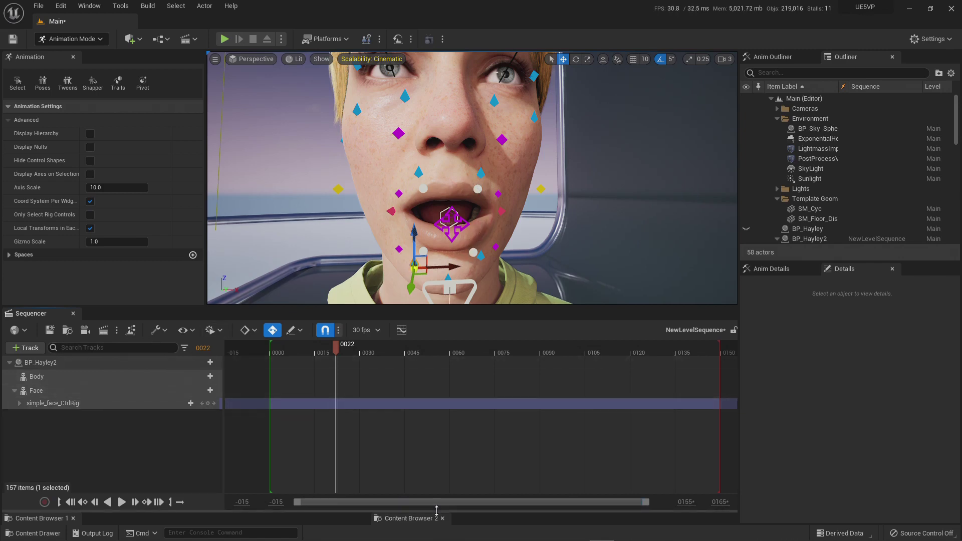
# Enlarge the content browser area and open the MetaHumans Common folder in Content Browser 2
pyautogui.moveTo(437, 512); pyautogui.dragTo(457, 337)
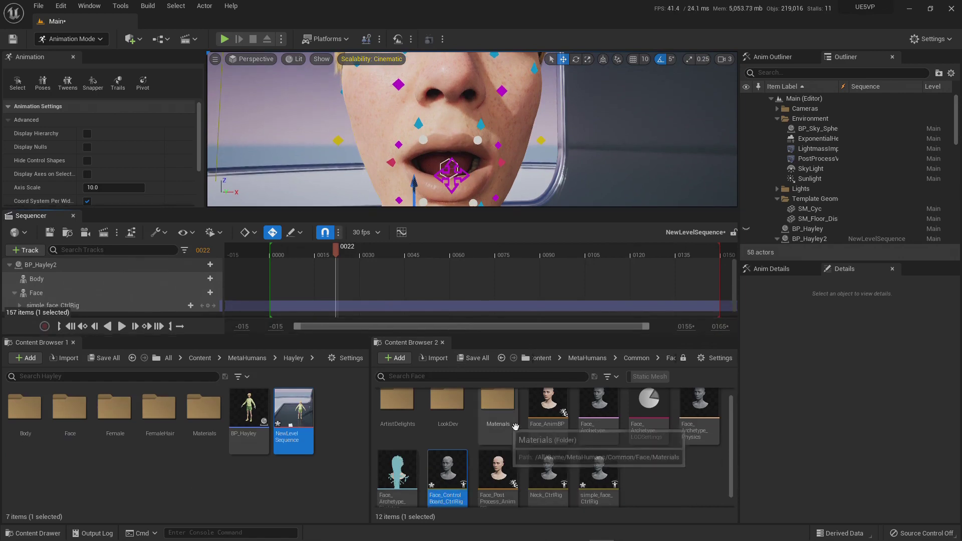
pyautogui.scroll(2, 592, 431)
pyautogui.click(595, 359)
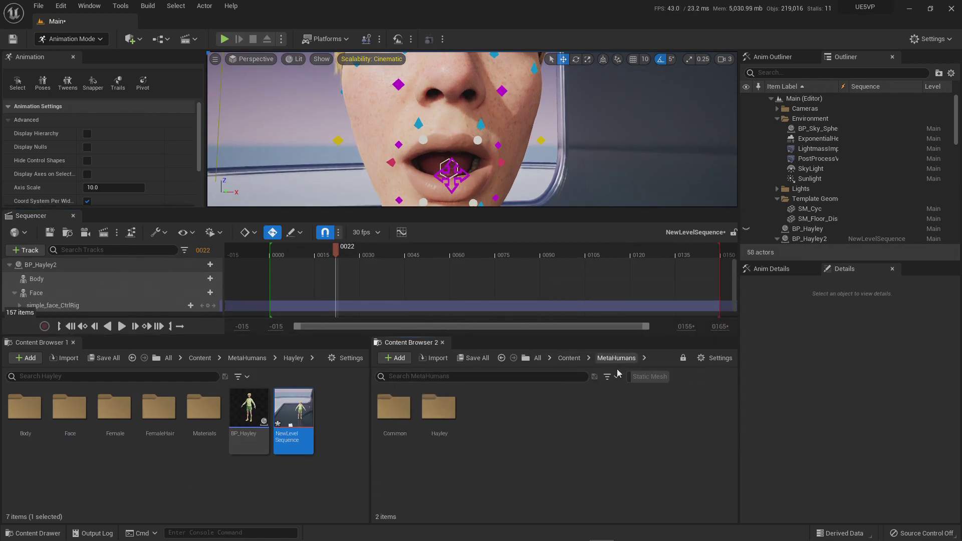
pyautogui.doubleClick(394, 409)
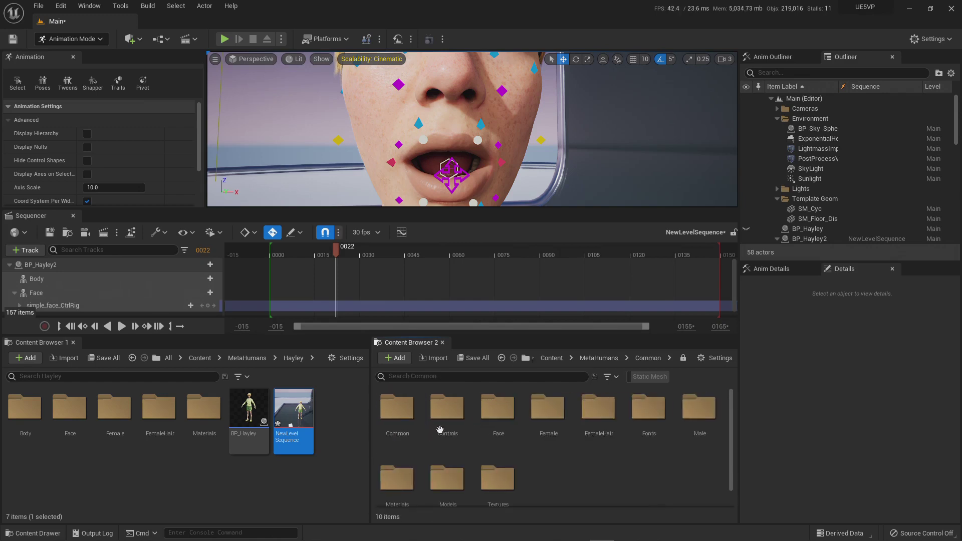
# Open the simple_face_CtrlRig asset from the Face folder under MetaHumans Common
pyautogui.doubleClick(498, 407)
pyautogui.scroll(-1, 606, 484)
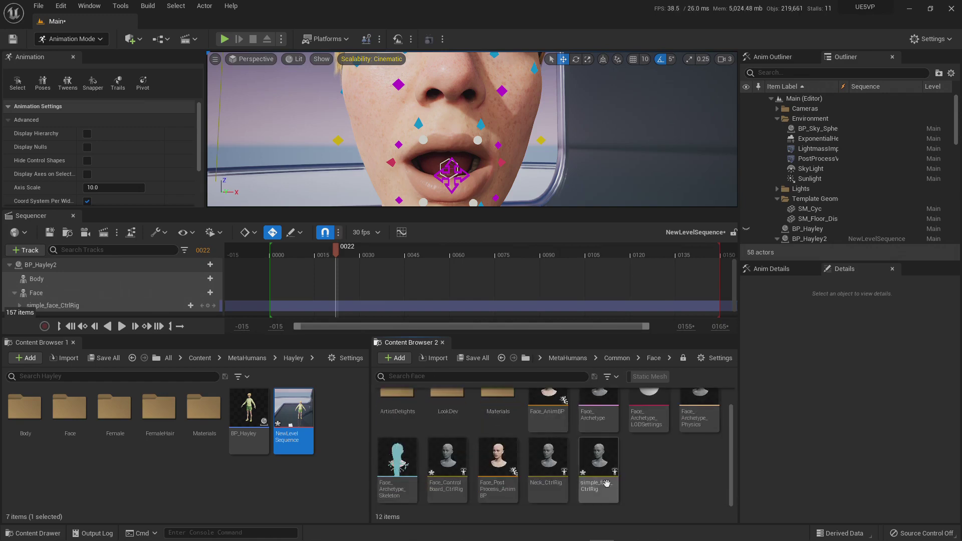
pyautogui.doubleClick(604, 467)
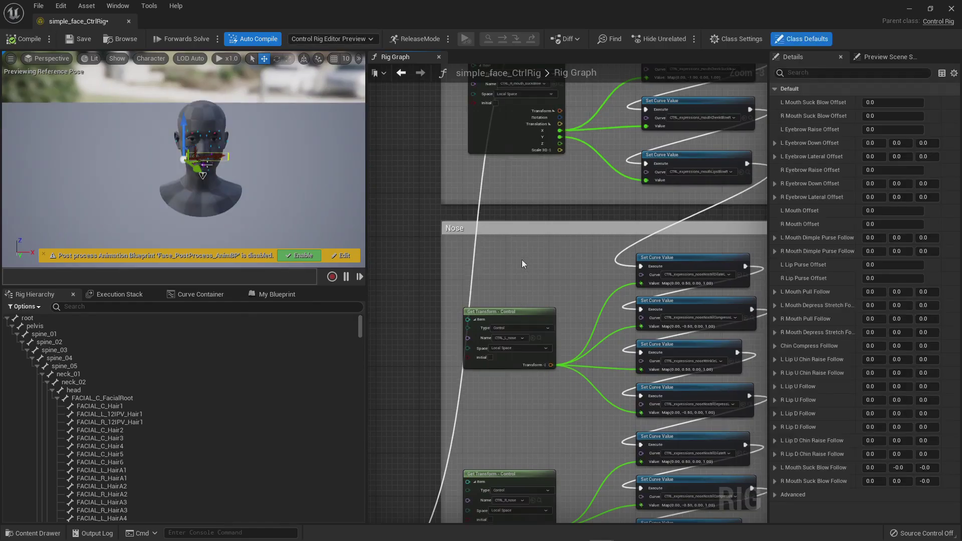
# Examine the overall layout of the Rig Graph, including the grey curve groups and the yellow and brown groups below them
pyautogui.scroll(-7, 521, 262)
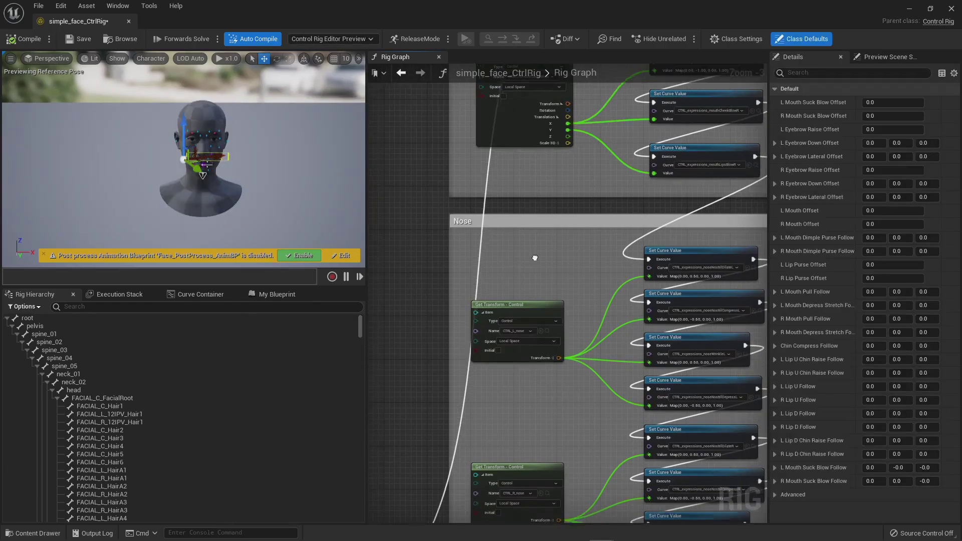
pyautogui.scroll(-4, 534, 221)
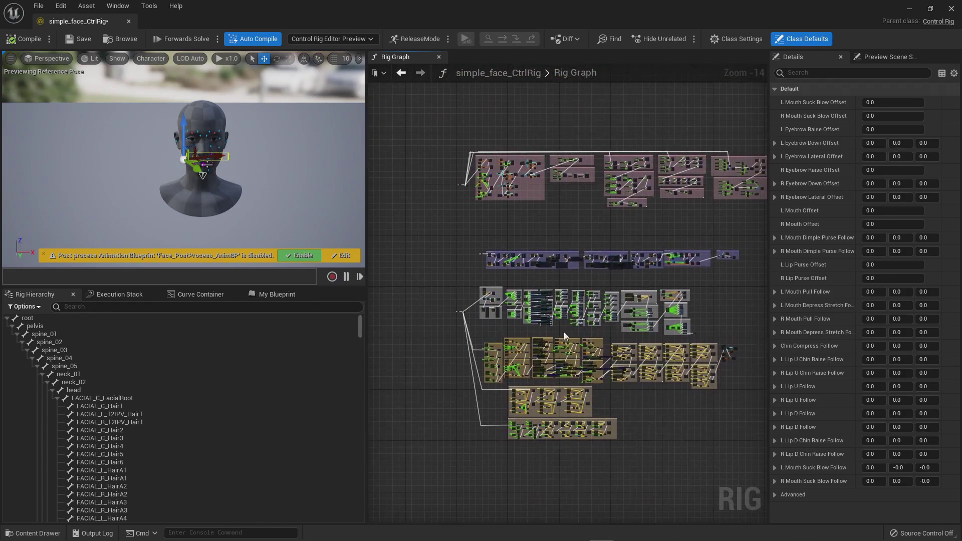
pyautogui.scroll(2, 486, 323)
pyautogui.moveTo(511, 324); pyautogui.dragTo(436, 376, button='right')
pyautogui.scroll(-2, 485, 362)
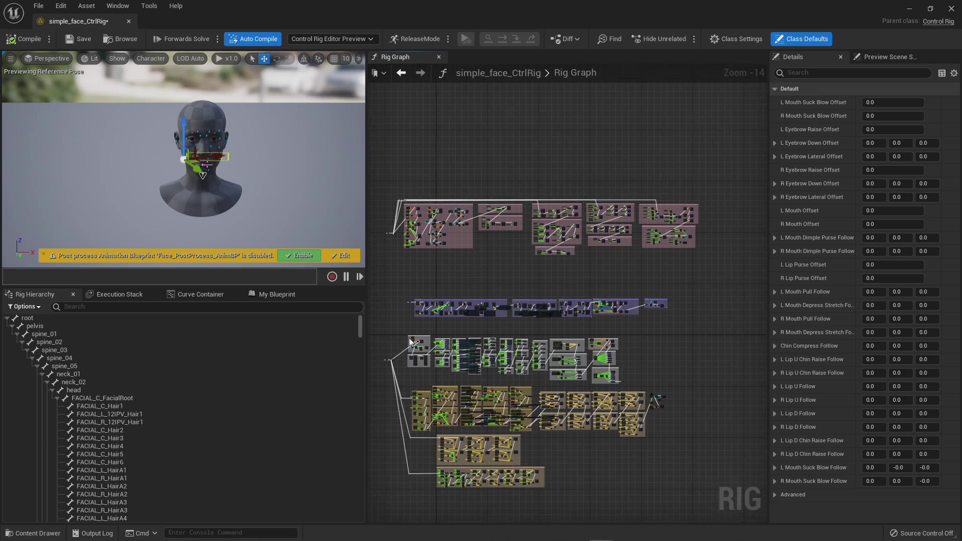
pyautogui.moveTo(399, 324); pyautogui.dragTo(626, 389)
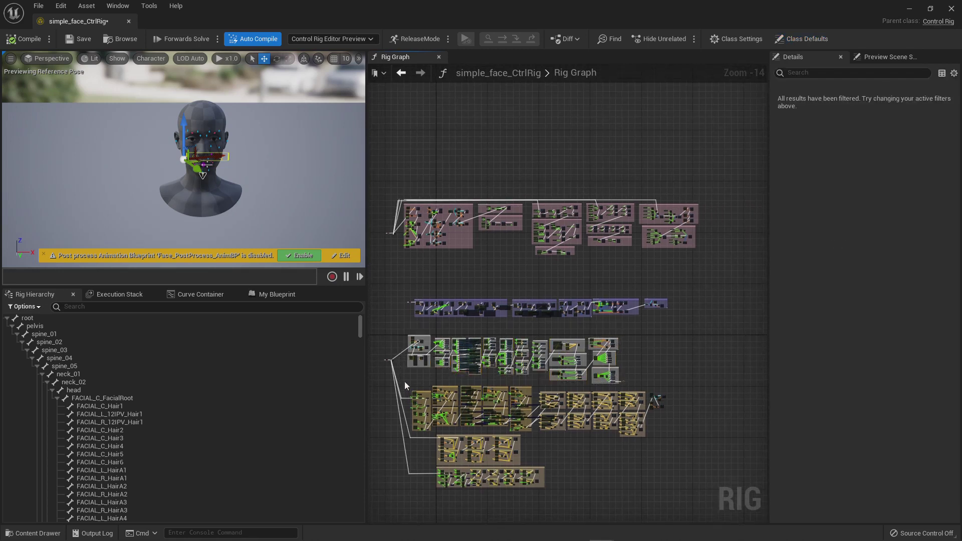
pyautogui.moveTo(405, 382); pyautogui.dragTo(675, 501)
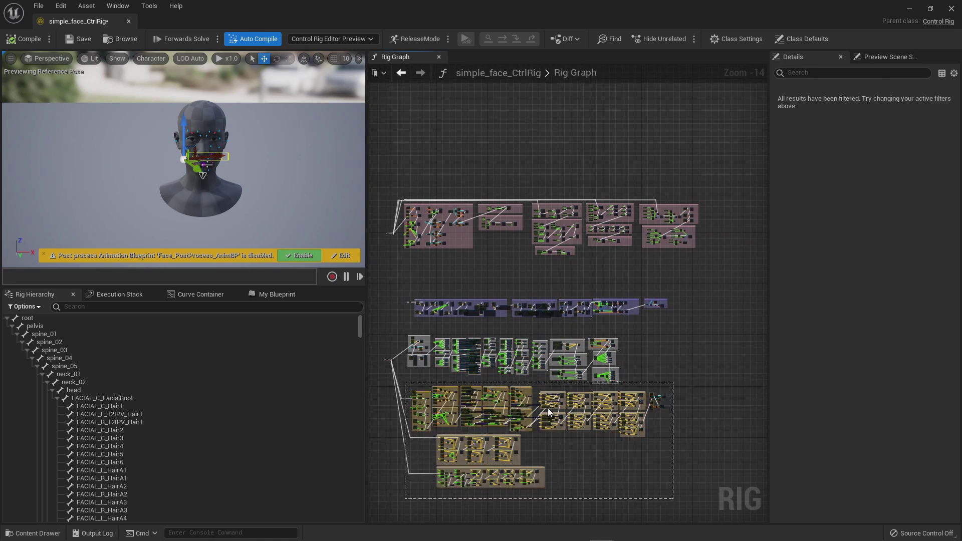
pyautogui.click(512, 408)
pyautogui.scroll(6, 535, 382)
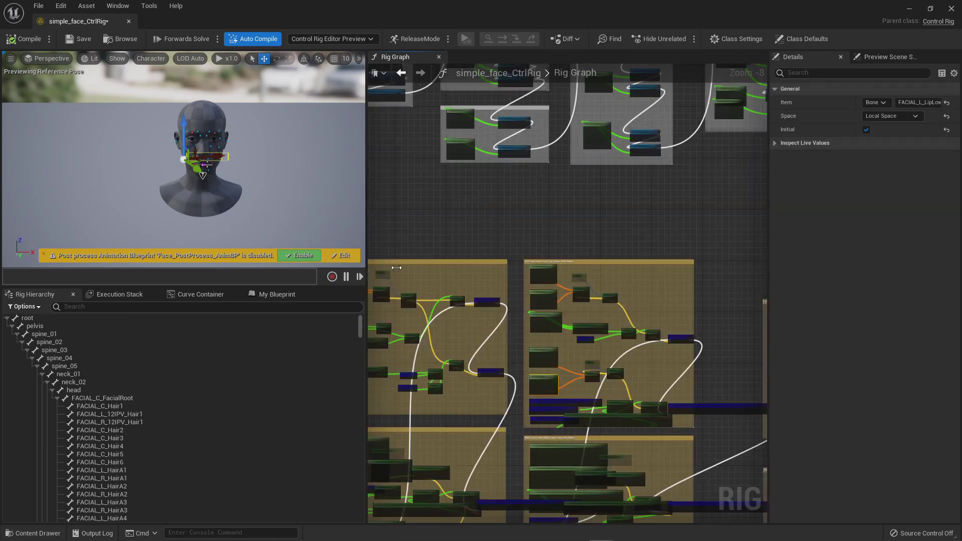
pyautogui.moveTo(495, 242); pyautogui.dragTo(694, 217, button='right')
# Test the CTRL_L_nose control in the preview by moving it up and down along Z, and reset it
pyautogui.moveTo(259, 178)
pyautogui.mouseDown(button='right')
pyautogui.moveTo(236, 182)
pyautogui.moveTo(265, 180)
pyautogui.moveTo(256, 165)
pyautogui.mouseUp(button='right')
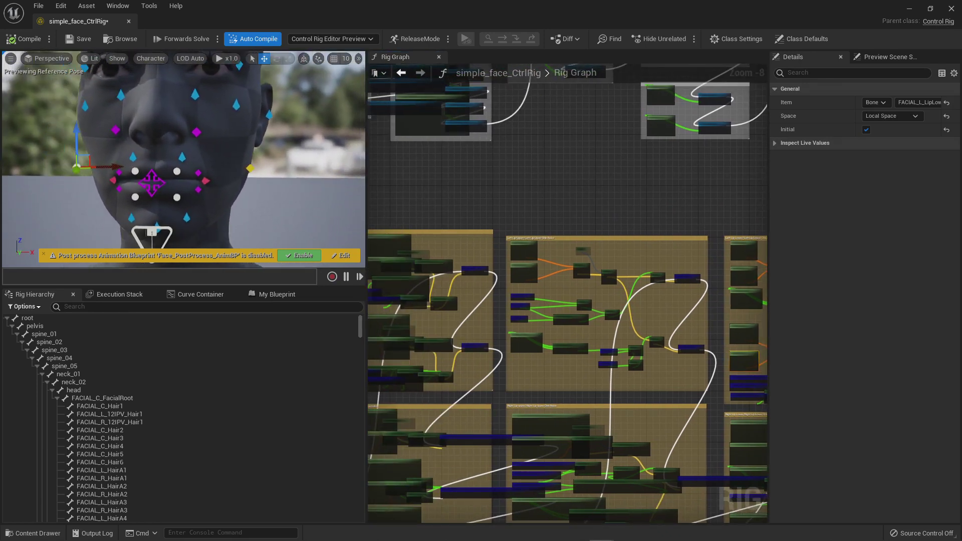
pyautogui.click(192, 133)
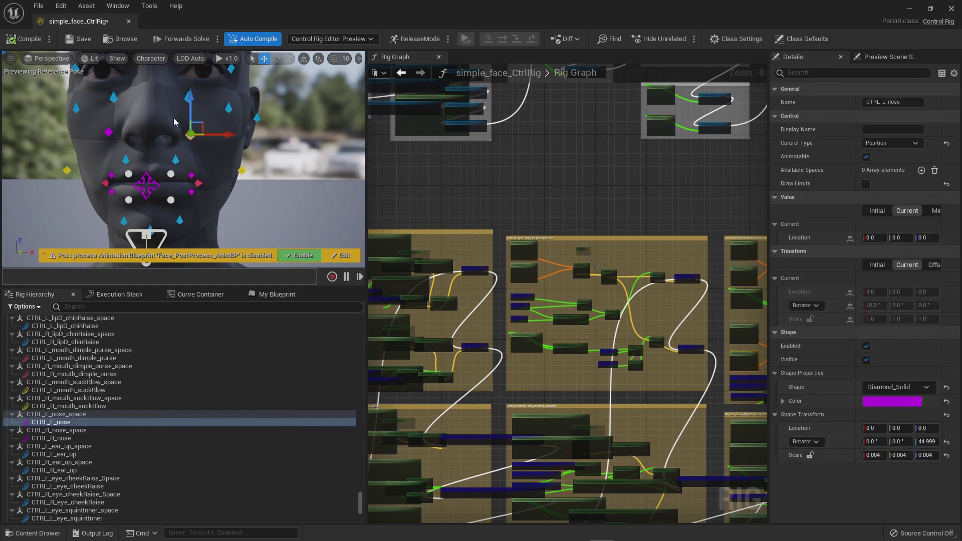
pyautogui.moveTo(192, 109); pyautogui.dragTo(197, 102)
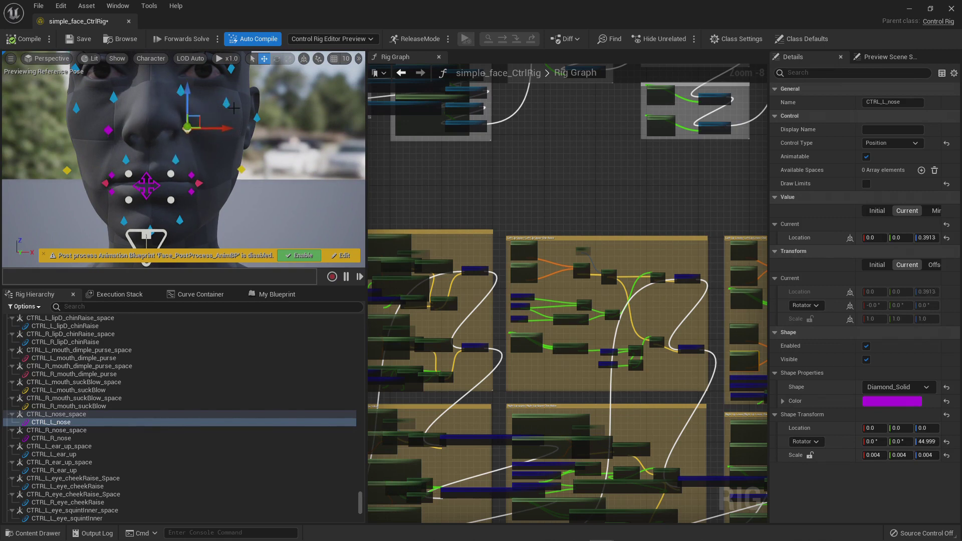
pyautogui.moveTo(188, 103); pyautogui.dragTo(190, 100)
pyautogui.moveTo(186, 103); pyautogui.dragTo(195, 121)
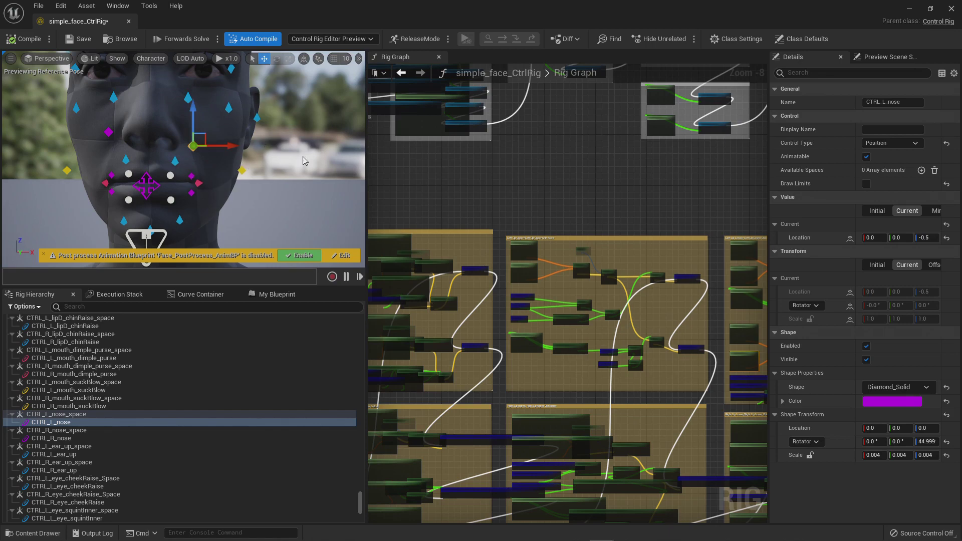
pyautogui.hotkey('ctrl', 'g')
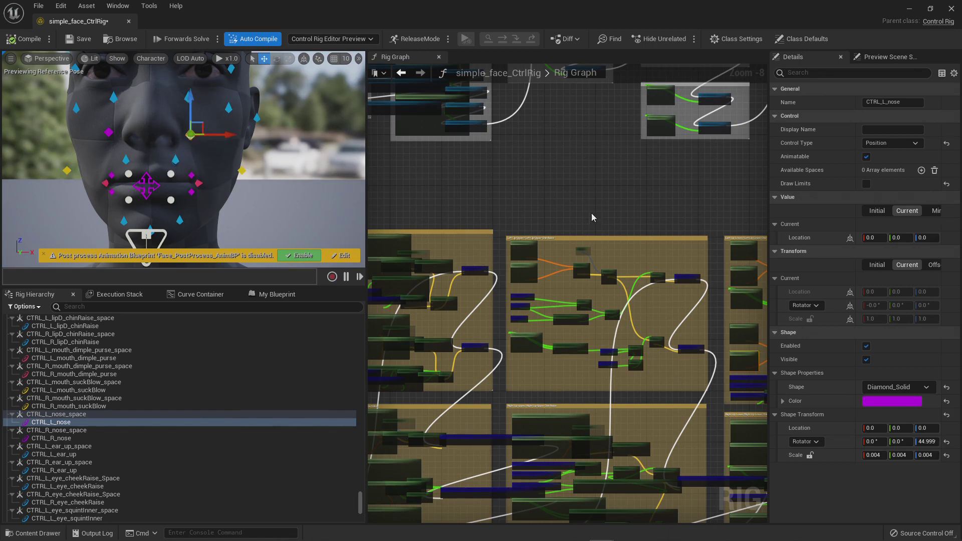
# Disable Propagate to Children on the CTRL_L_lipU_space Set Transform node in the Left Lip Upper/Left Lip Upper Chin Raise group
pyautogui.scroll(-3, 582, 209)
pyautogui.scroll(-3, 562, 216)
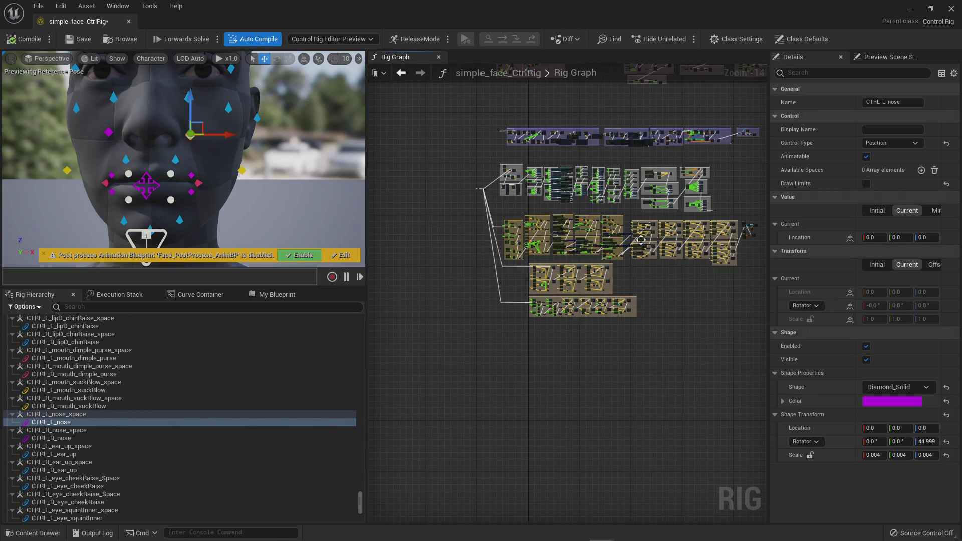
pyautogui.scroll(6, 641, 241)
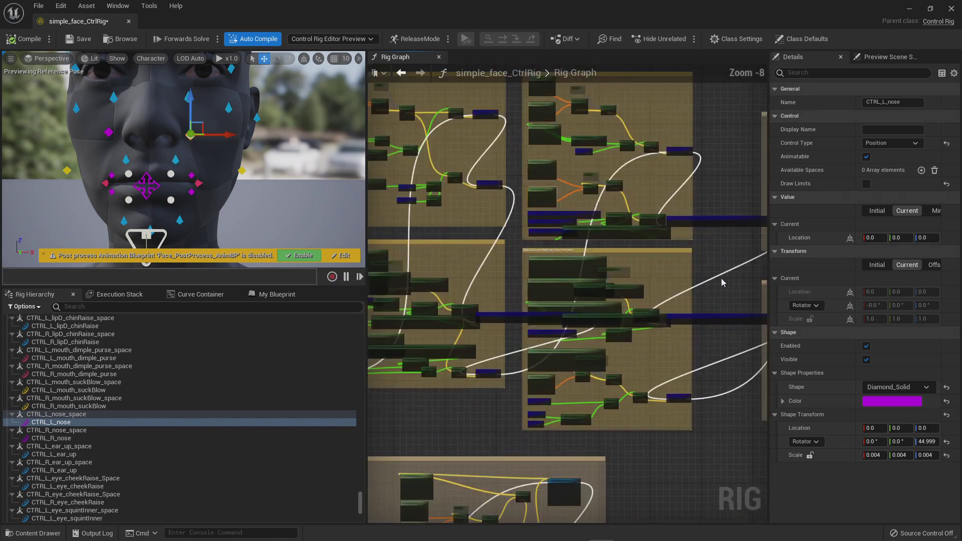
pyautogui.moveTo(721, 283); pyautogui.dragTo(391, 311, button='right')
pyautogui.scroll(3, 602, 286)
pyautogui.moveTo(609, 247); pyautogui.dragTo(756, 419, button='right')
pyautogui.scroll(2, 456, 203)
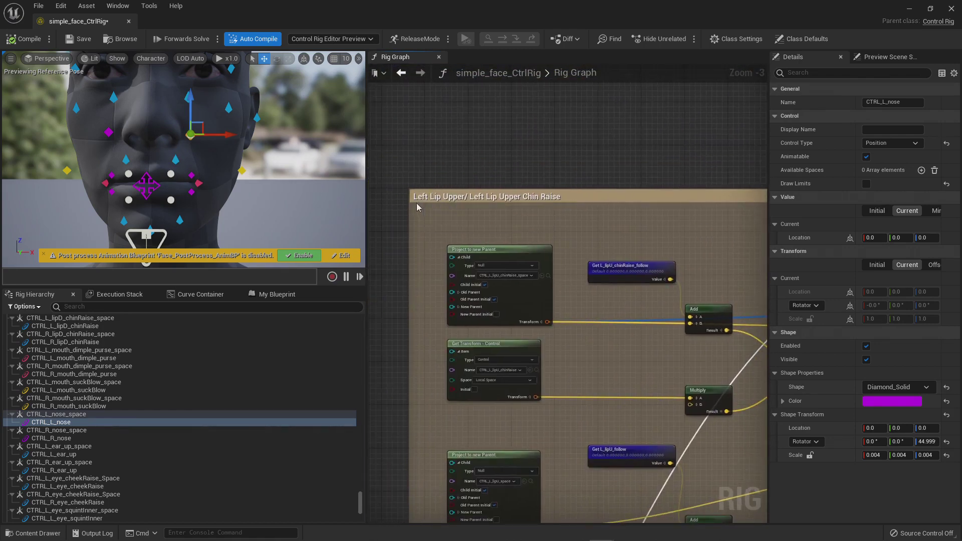
pyautogui.scroll(-3, 625, 233)
pyautogui.scroll(4, 618, 239)
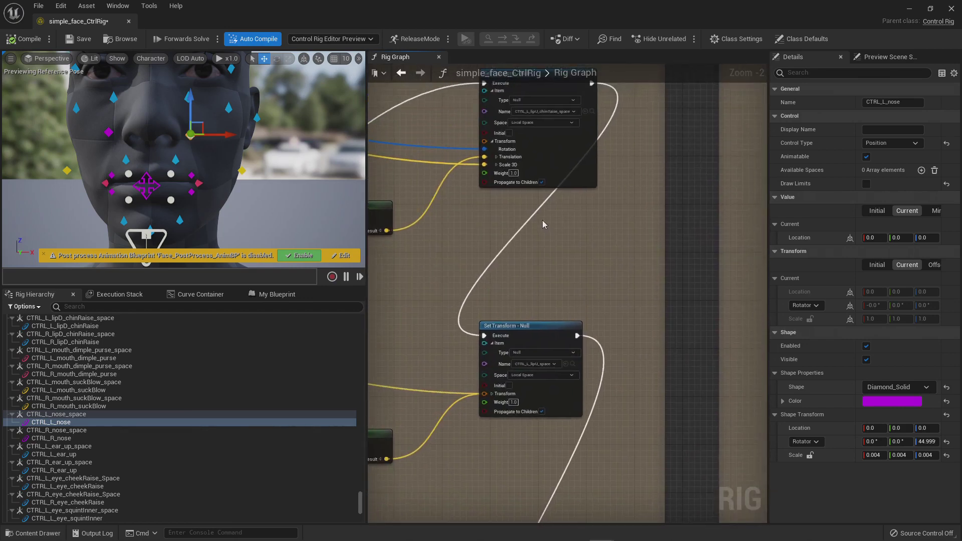
pyautogui.click(541, 412)
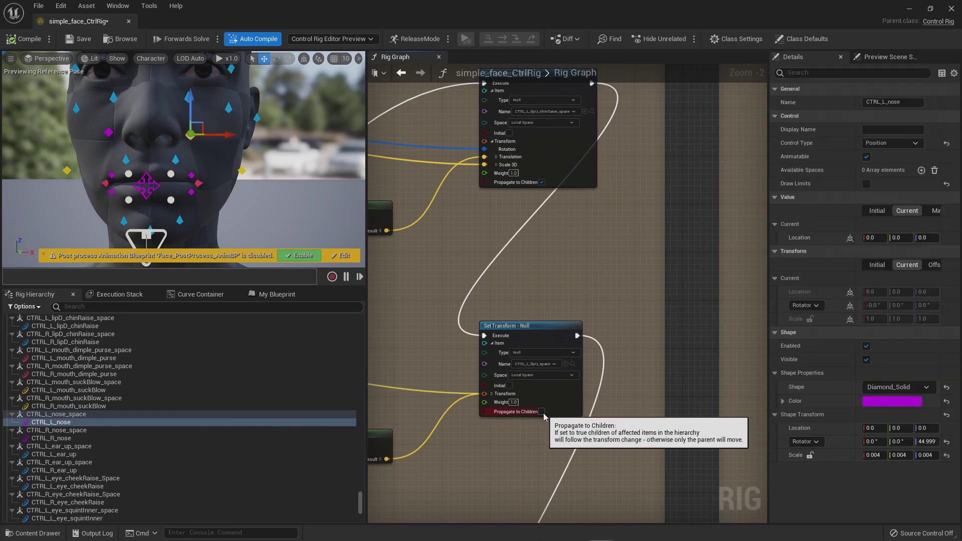
# Disable Propagate to Children on the CTRL_R_lipD_space Set Transform node in the Right Lip Lower/Right Lip Lower Chin Raise group
pyautogui.scroll(-3, 545, 417)
pyautogui.moveTo(597, 394); pyautogui.dragTo(378, 219, button='right')
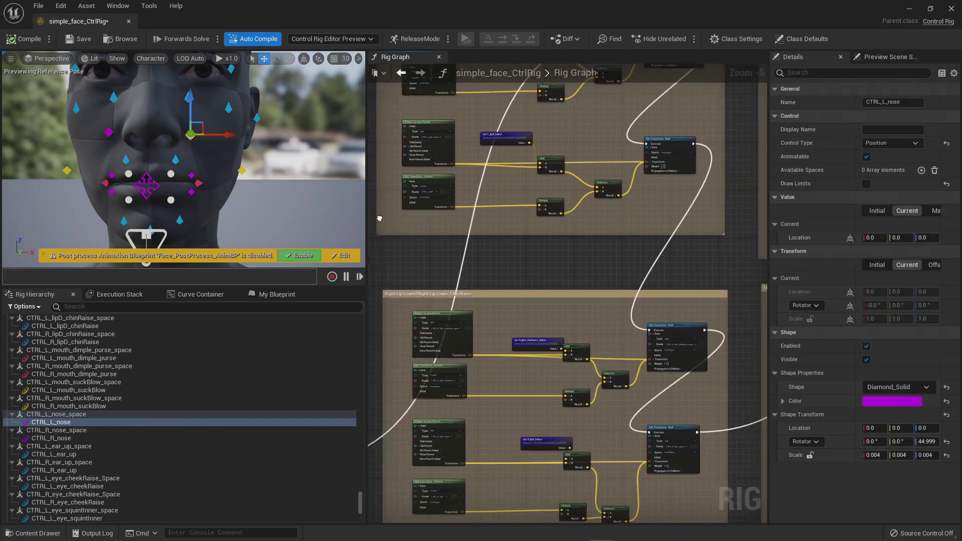
pyautogui.moveTo(631, 363); pyautogui.dragTo(511, 258, button='right')
pyautogui.scroll(2, 531, 341)
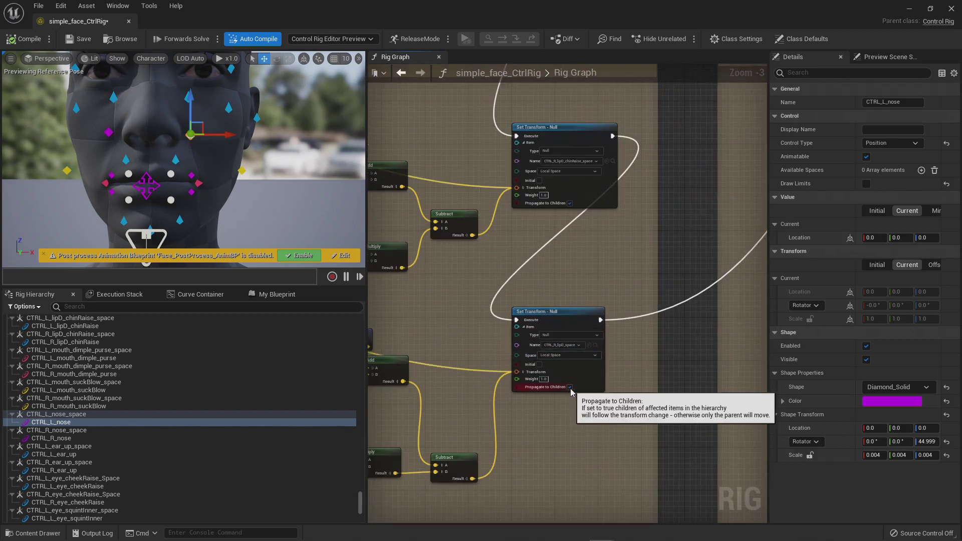
pyautogui.click(571, 388)
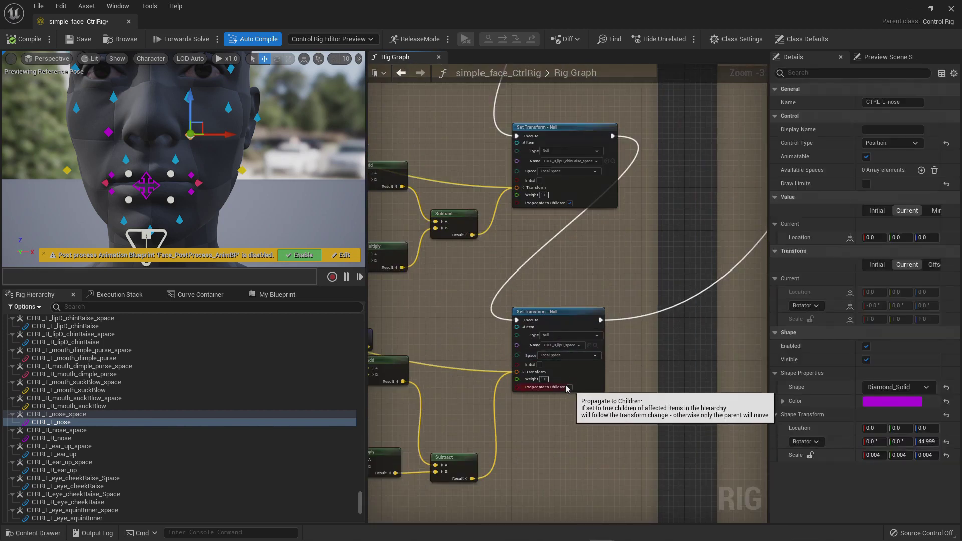
# Open the preview head's mouth by moving Ctrl_C_jaw to Z 2.0, and select the CTRL_L_mouth_pull control
pyautogui.click(164, 233)
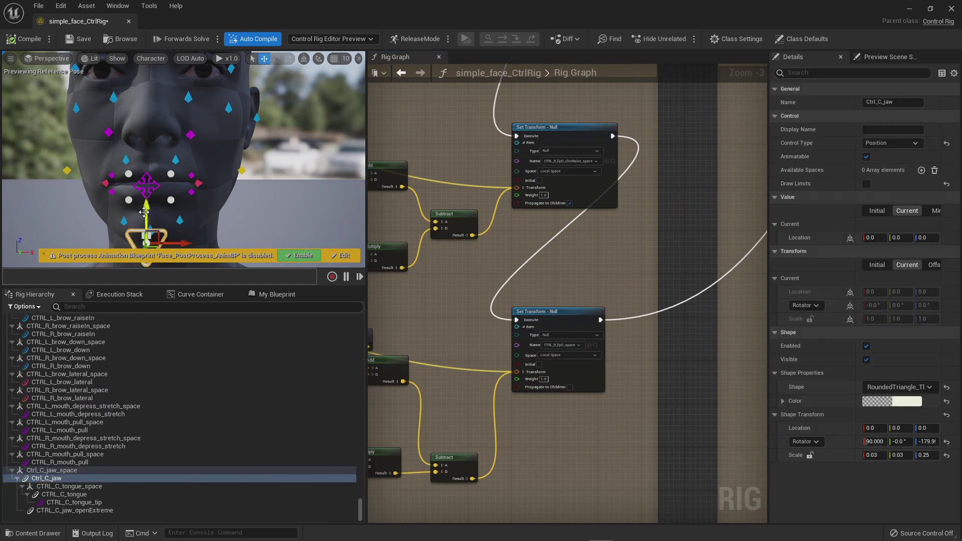
pyautogui.moveTo(145, 212); pyautogui.dragTo(161, 253)
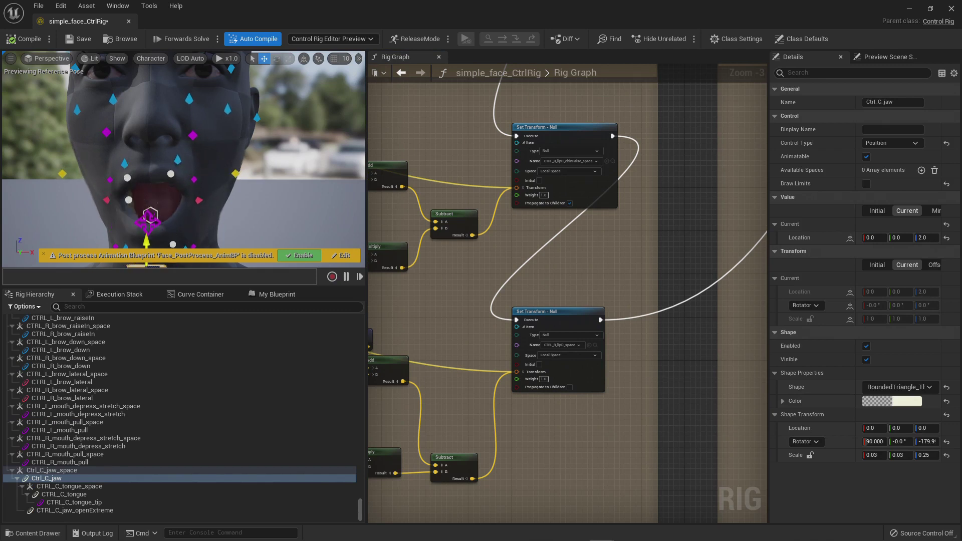
pyautogui.click(195, 179)
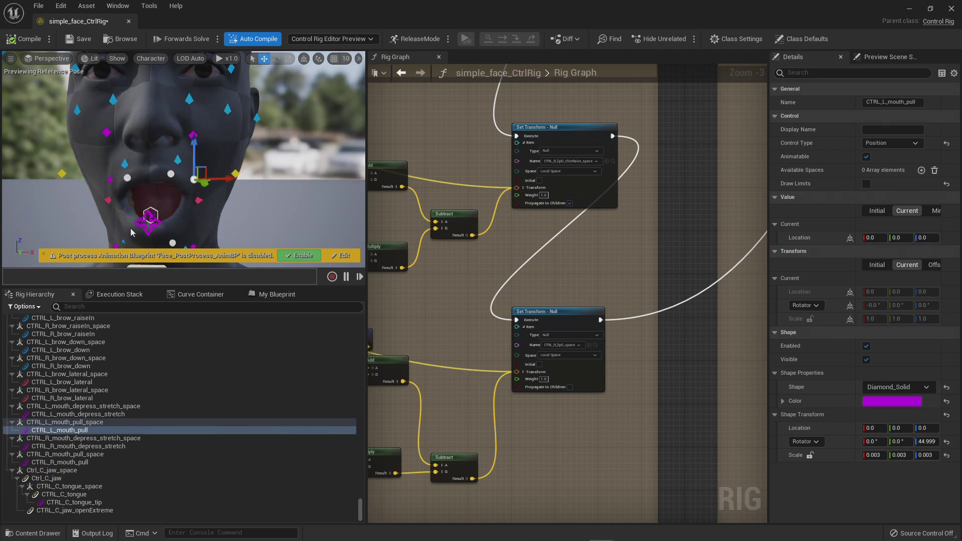
pyautogui.scroll(-2, 173, 243)
pyautogui.moveTo(172, 243); pyautogui.dragTo(148, 258, button='right')
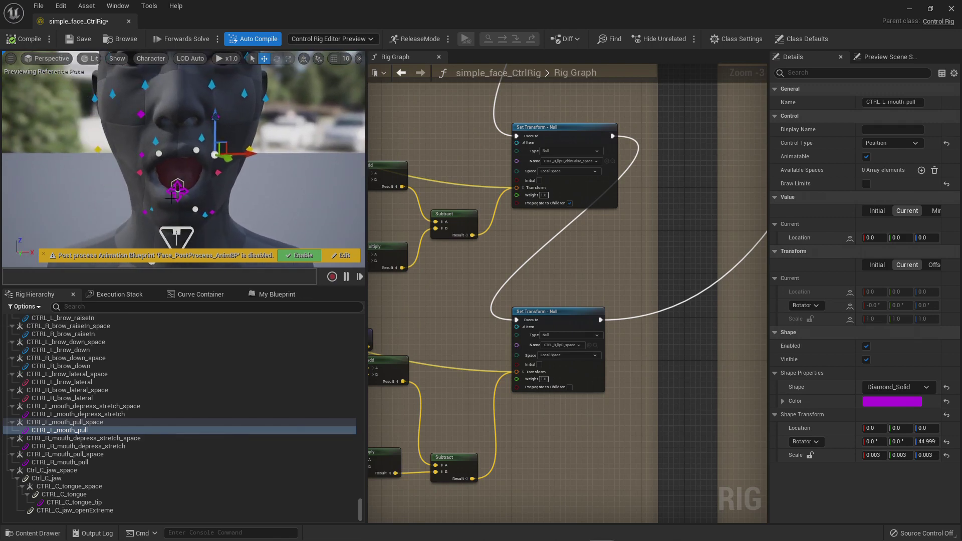
# Examine the upper and lower lip groups in the Rig Graph and compare their Set Transform nodes
pyautogui.scroll(-4, 614, 329)
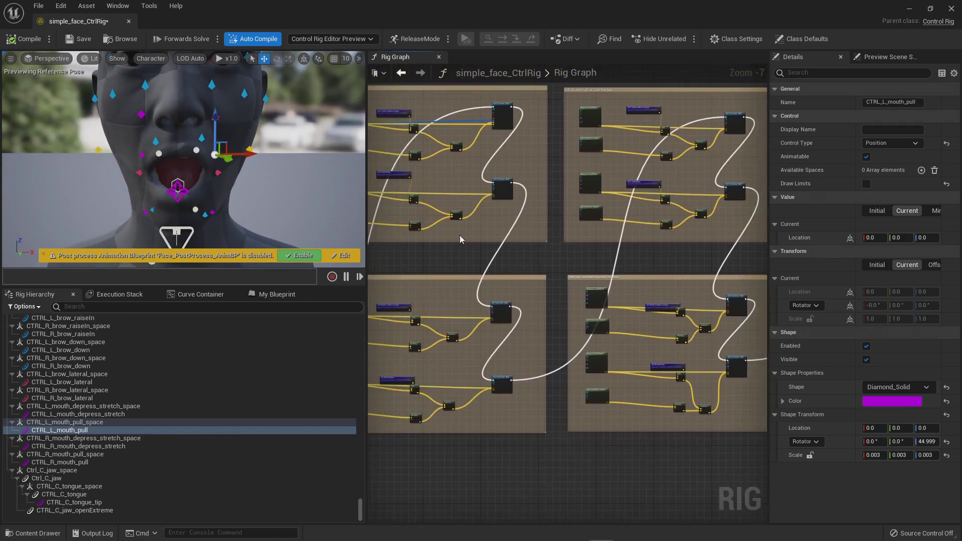
pyautogui.moveTo(460, 239); pyautogui.dragTo(520, 295, button='right')
pyautogui.scroll(6, 581, 266)
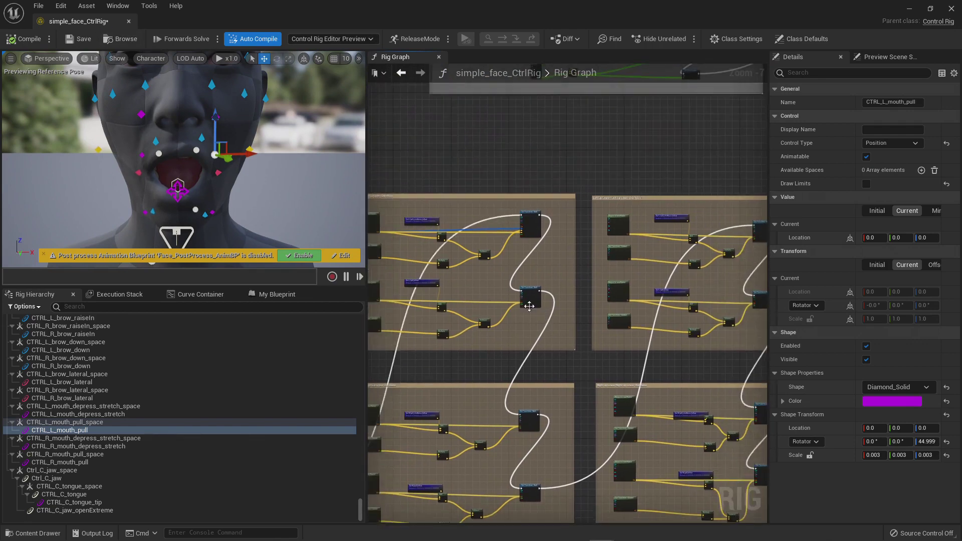
pyautogui.scroll(-3, 512, 287)
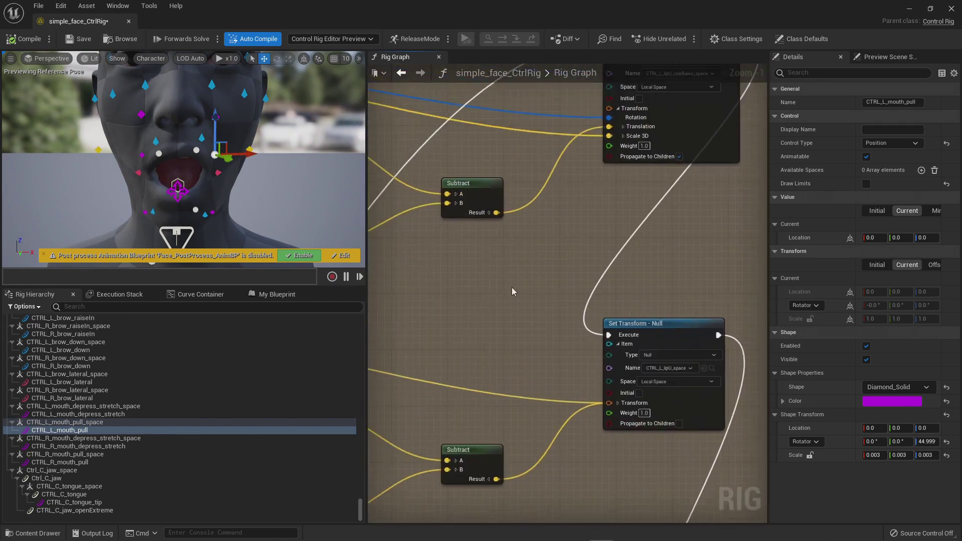
pyautogui.moveTo(428, 274); pyautogui.dragTo(595, 315, button='right')
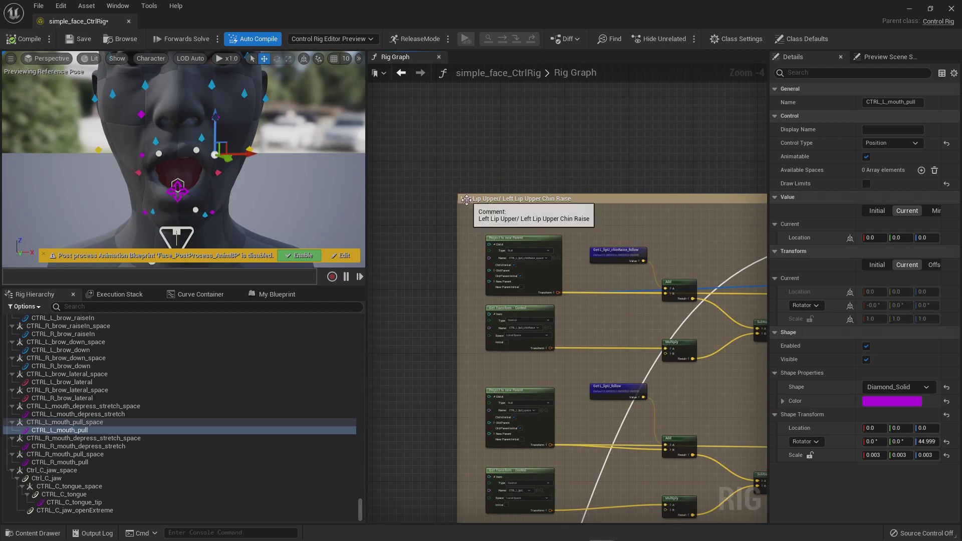
pyautogui.moveTo(602, 247); pyautogui.dragTo(395, 245, button='right')
pyautogui.scroll(-3, 543, 288)
pyautogui.moveTo(608, 310); pyautogui.dragTo(410, 294, button='right')
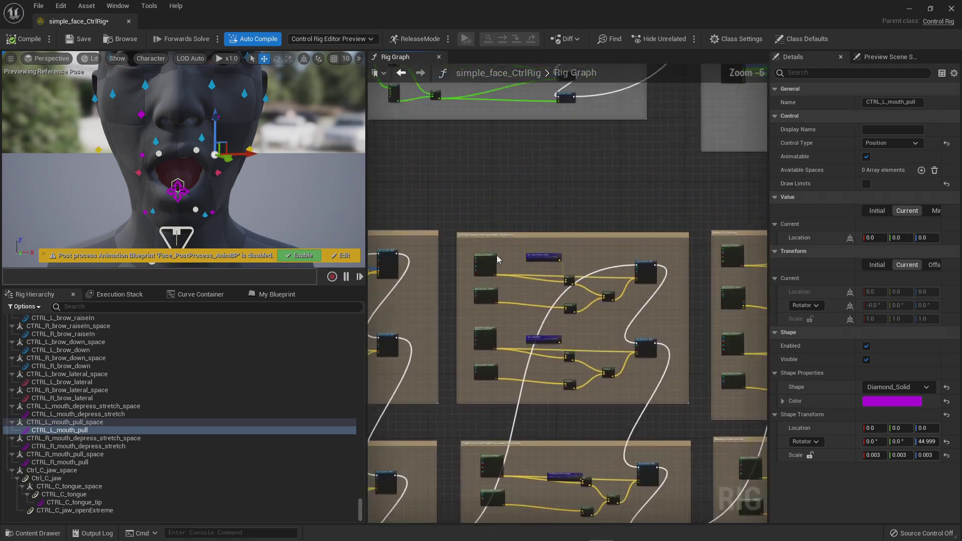
pyautogui.scroll(3, 496, 256)
pyautogui.moveTo(481, 341); pyautogui.dragTo(475, 139, button='right')
pyautogui.moveTo(521, 375); pyautogui.dragTo(511, 305, button='right')
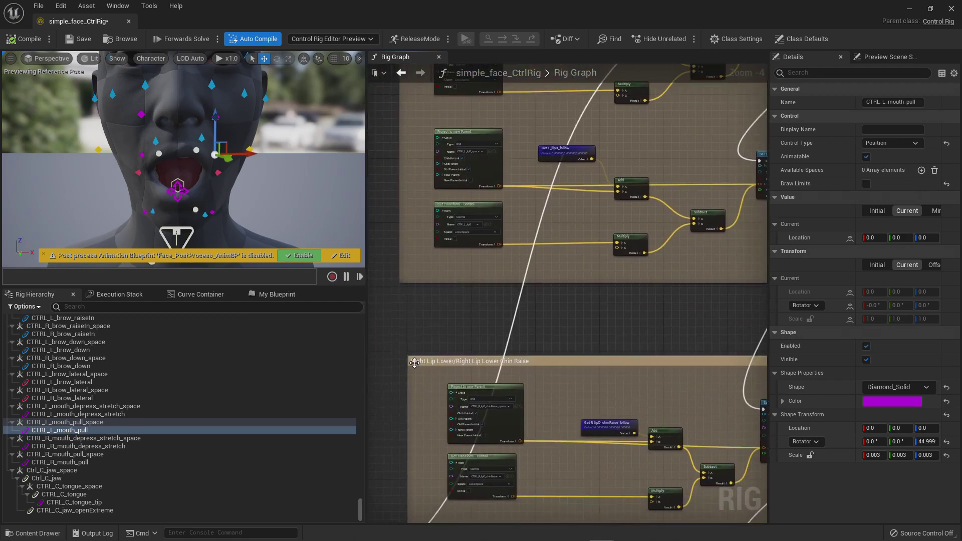
pyautogui.moveTo(580, 325); pyautogui.dragTo(488, 413, button='right')
pyautogui.moveTo(697, 294); pyautogui.dragTo(638, 351, button='right')
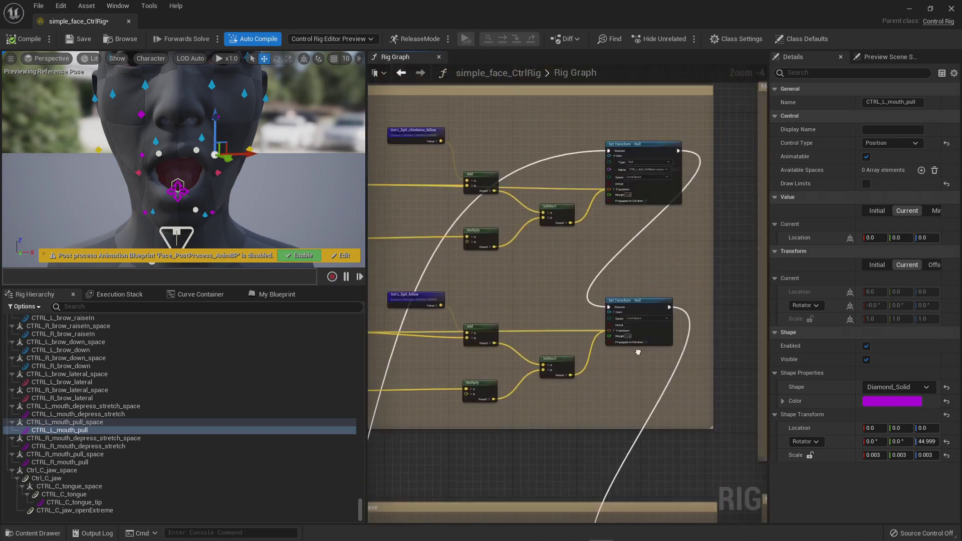
pyautogui.moveTo(543, 263); pyautogui.dragTo(712, 376, button='right')
pyautogui.scroll(-2, 712, 377)
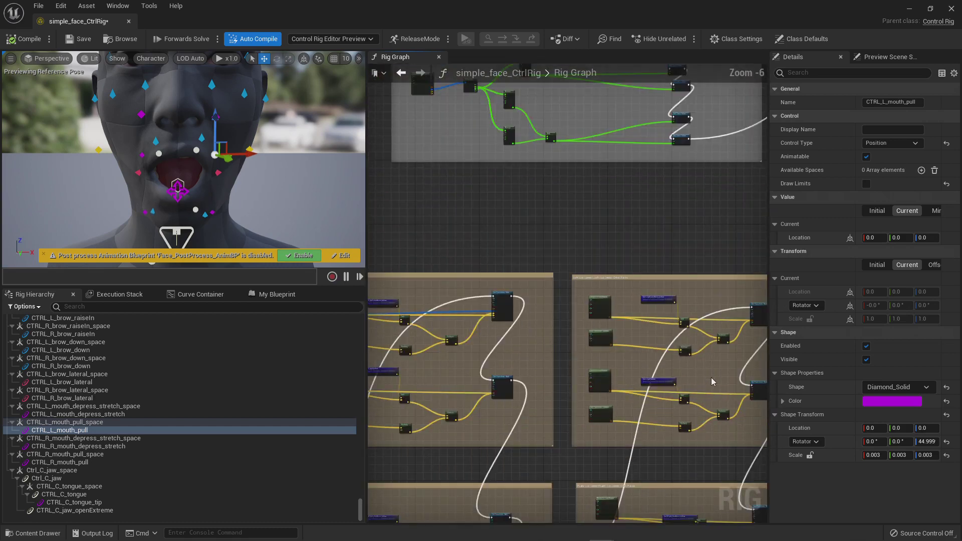
# Disable Propagate to Children on the remaining lip-space Set Transform node and check the same option on the CTRL_R_lipD_space node
pyautogui.scroll(3, 545, 406)
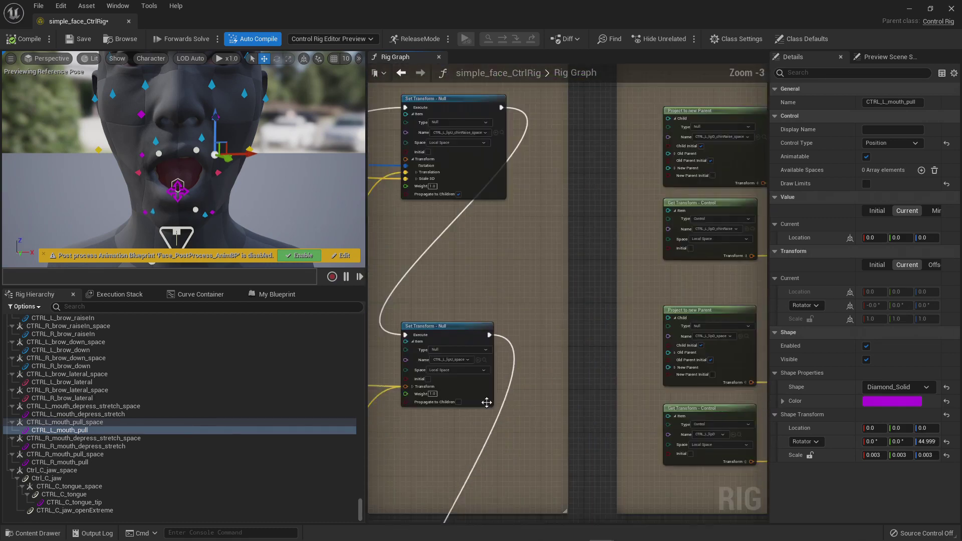
pyautogui.scroll(1, 487, 403)
pyautogui.moveTo(457, 419); pyautogui.dragTo(551, 268, button='right')
pyautogui.click(542, 363)
pyautogui.scroll(-1, 560, 383)
pyautogui.scroll(-1, 580, 358)
pyautogui.moveTo(581, 358); pyautogui.dragTo(471, 193, button='right')
pyautogui.moveTo(718, 282); pyautogui.dragTo(407, 201, button='right')
pyautogui.moveTo(669, 439); pyautogui.dragTo(606, 386, button='right')
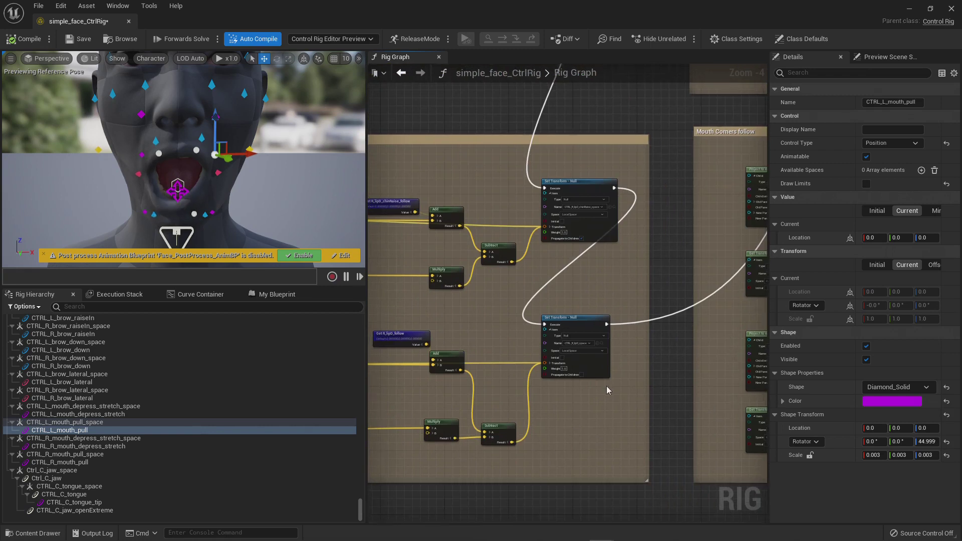
# Open the preview head's mouth by moving Ctrl_C_jaw to Z 2.0, and shift CTRL_C_mouth to about X 0.06, Z -0.5
pyautogui.scroll(2, 606, 386)
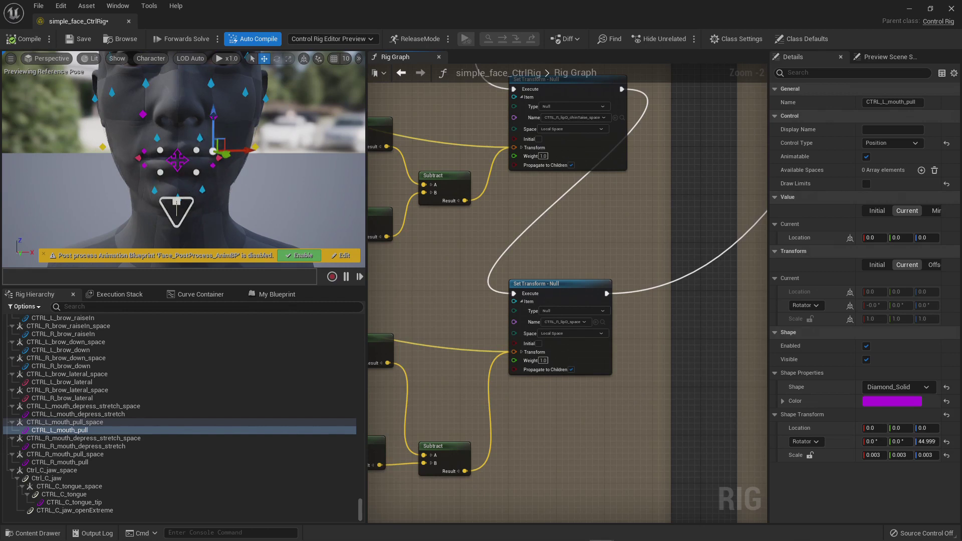
pyautogui.click(187, 200)
pyautogui.moveTo(183, 176); pyautogui.dragTo(183, 208)
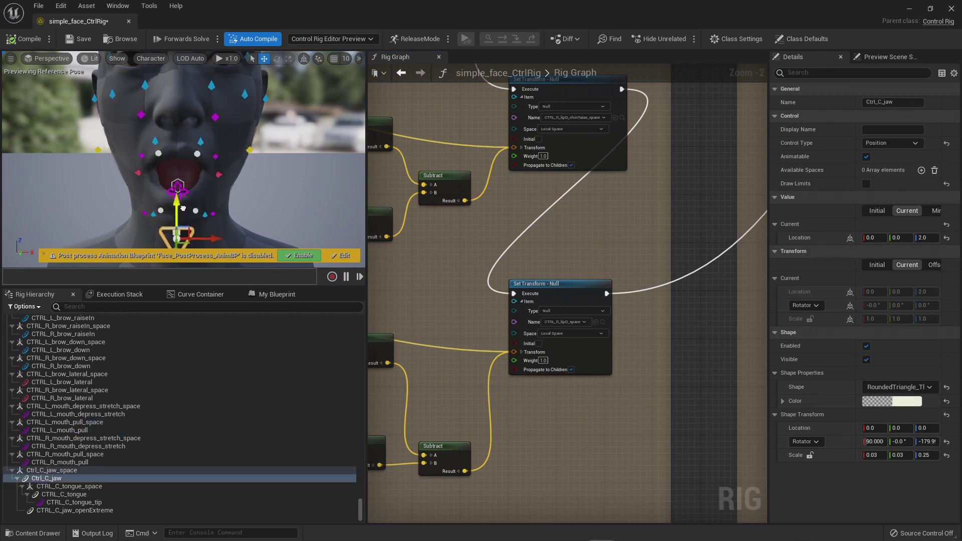
pyautogui.click(187, 181)
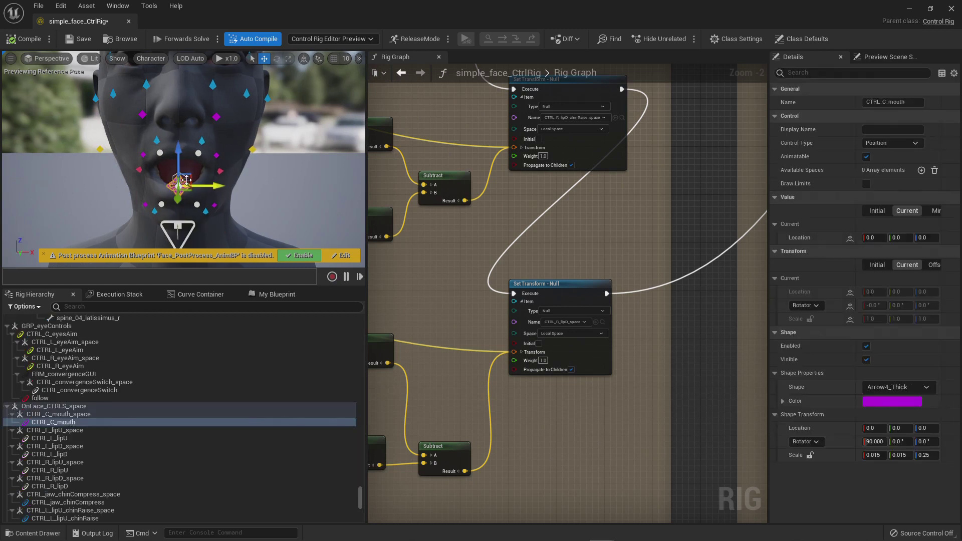
pyautogui.moveTo(190, 177)
pyautogui.mouseDown()
pyautogui.moveTo(200, 173)
pyautogui.moveTo(184, 171)
pyautogui.moveTo(199, 172)
pyautogui.moveTo(185, 157)
pyautogui.moveTo(190, 172)
pyautogui.mouseUp()
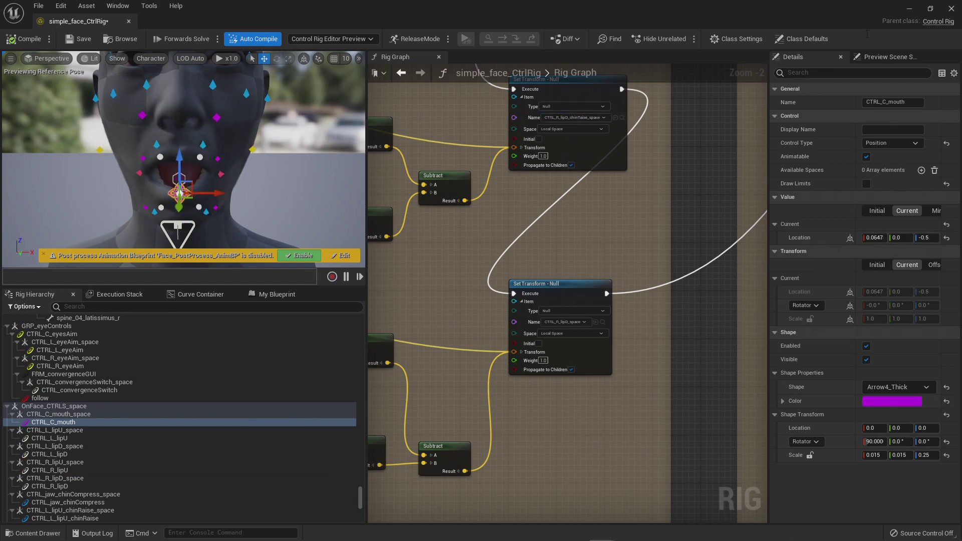
# Close the simple_face_CtrlRig editor and frame the MetaHuman's whole face in the level viewport
pyautogui.click(953, 9)
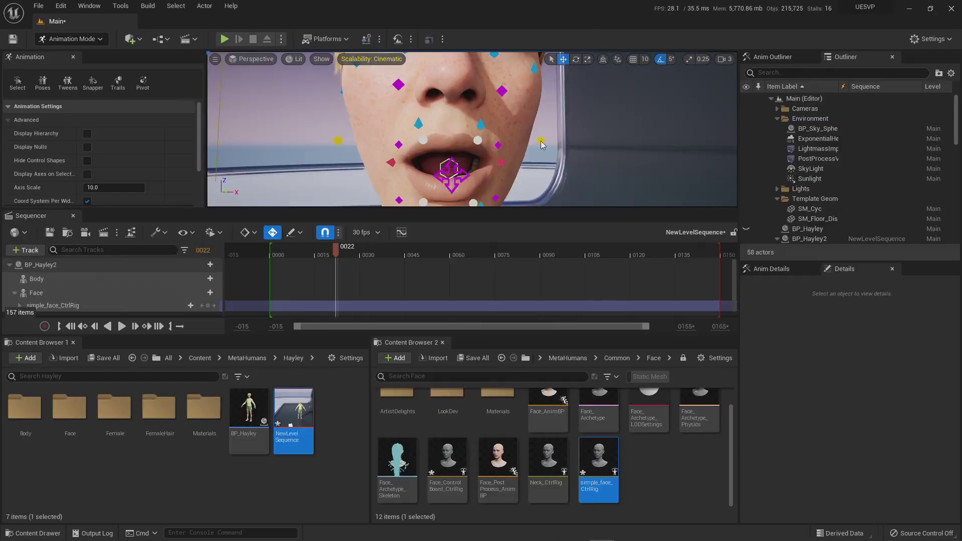
pyautogui.moveTo(541, 142); pyautogui.dragTo(511, 140, button='right')
pyautogui.press('s')
pyautogui.press('w')
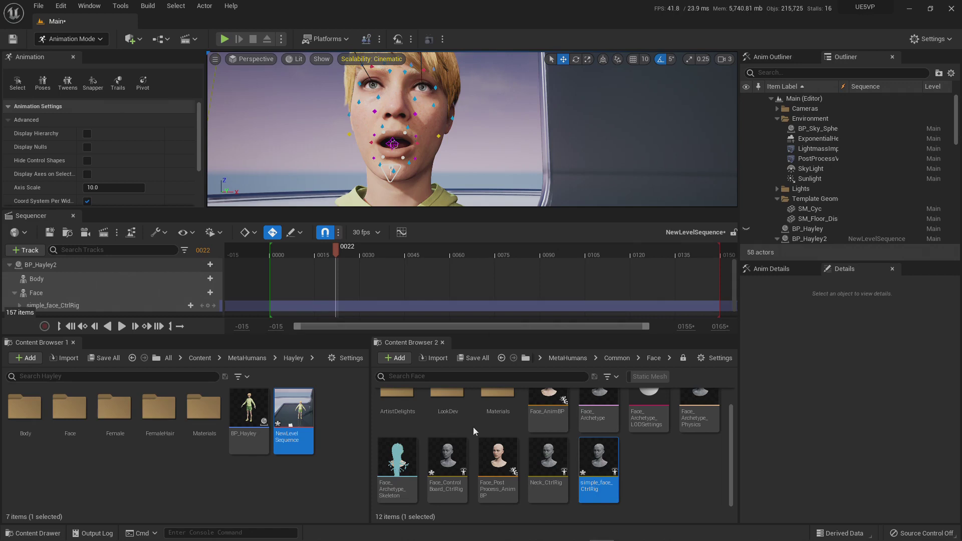
pyautogui.moveTo(610, 485)
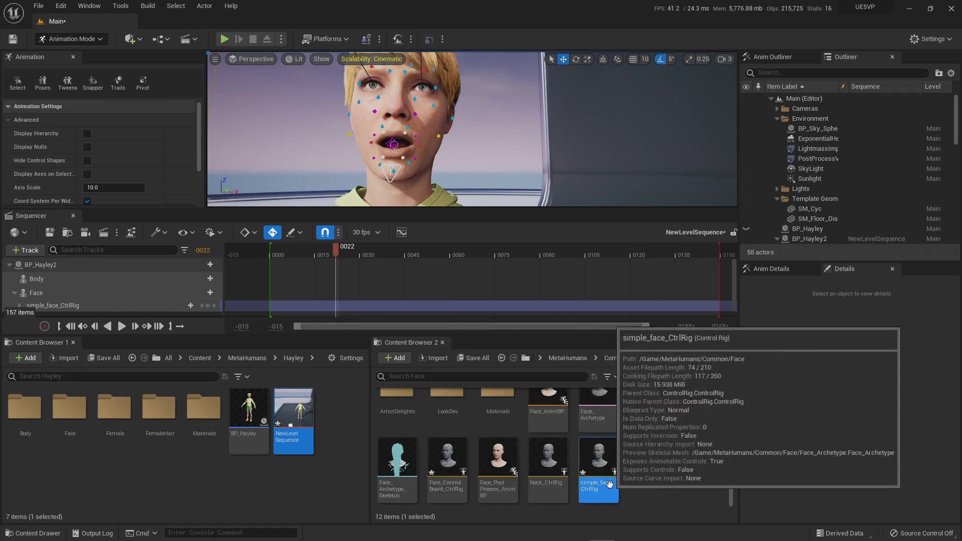
pyautogui.moveTo(663, 415)
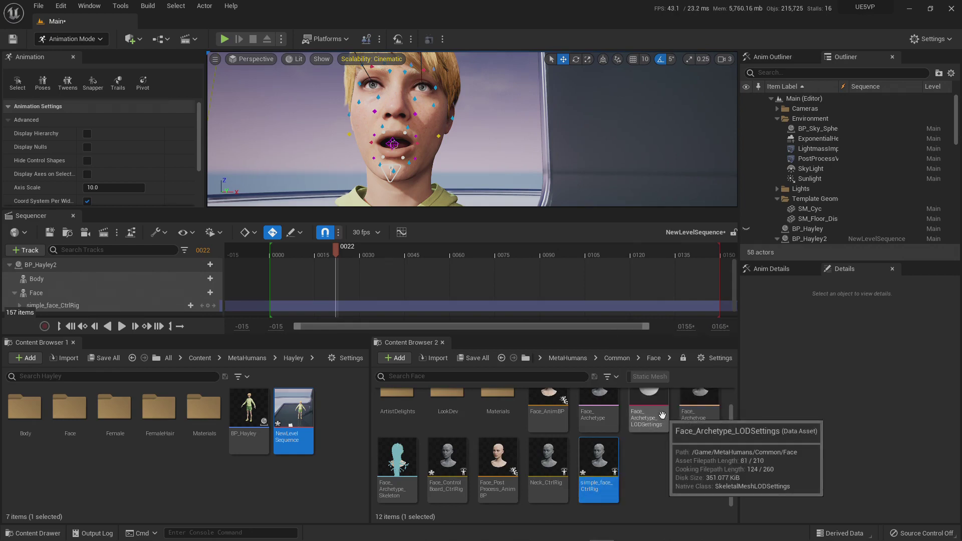